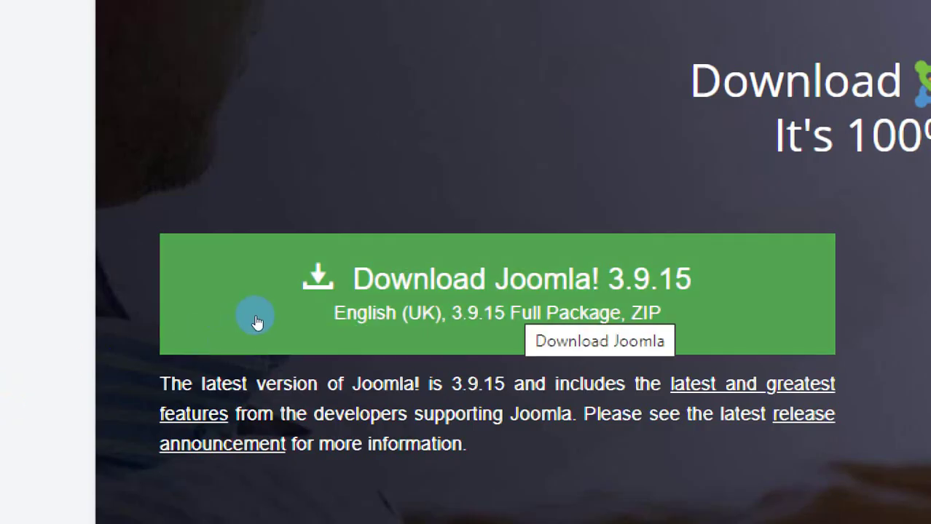
pyautogui.click(257, 322)
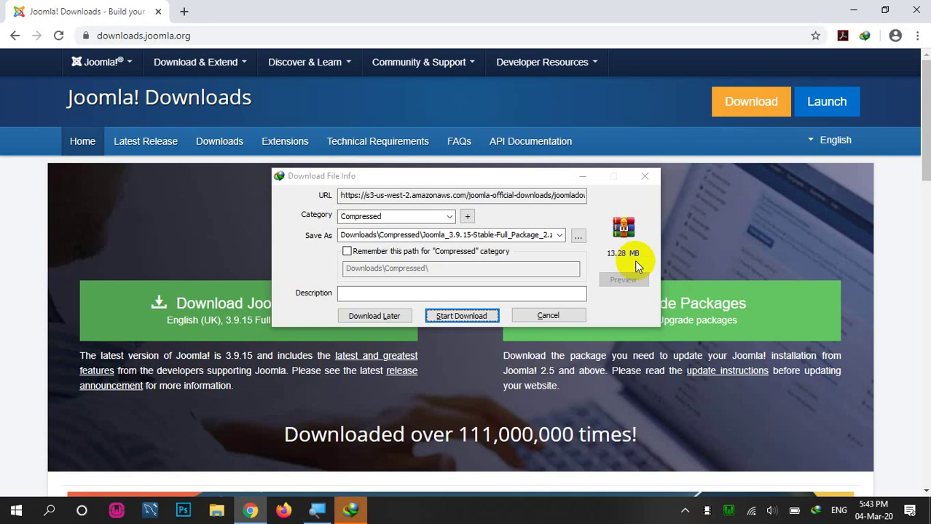
pyautogui.click(543, 315)
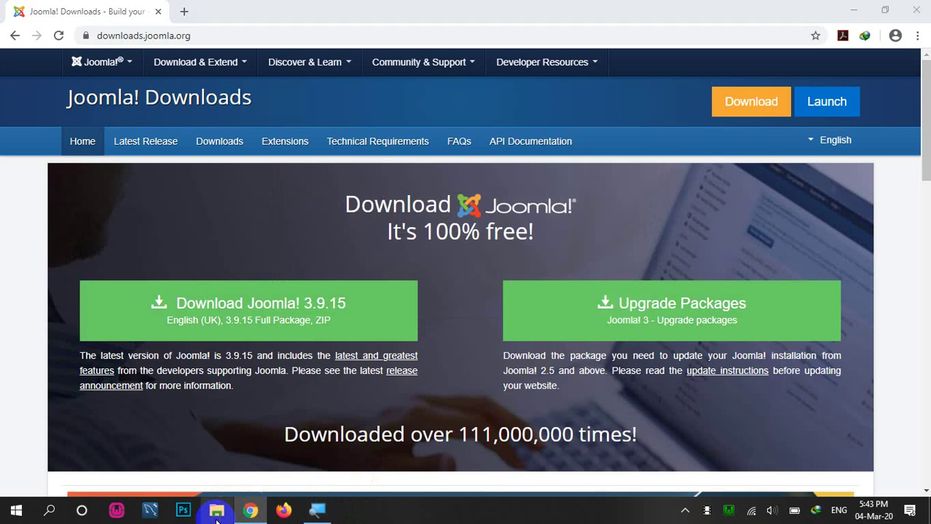
# Step: Open the C:\wamp64\www folder in File Explorer
pyautogui.press('super+e')
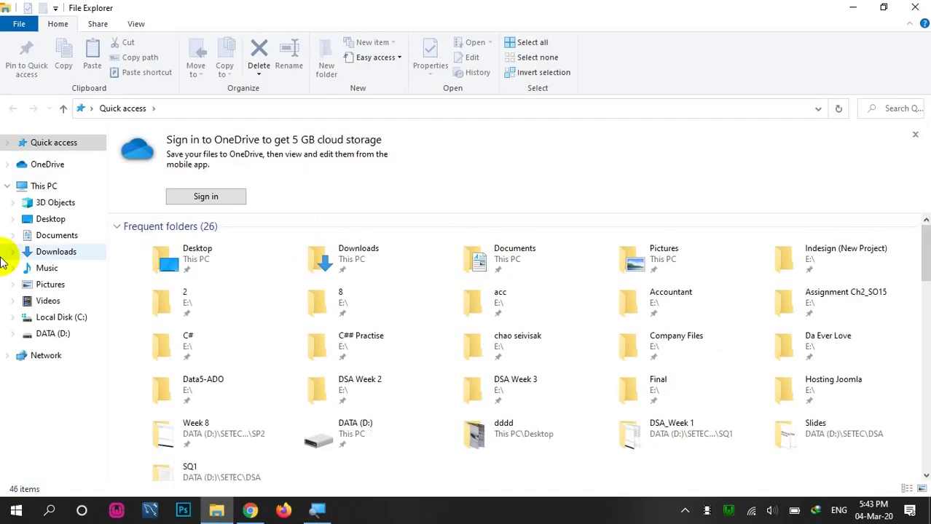
pyautogui.click(67, 317)
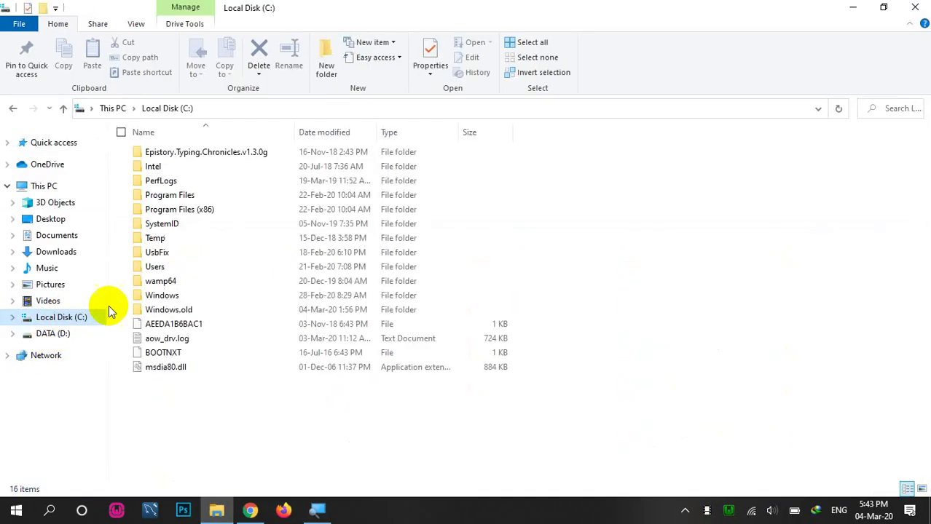
pyautogui.doubleClick(172, 283)
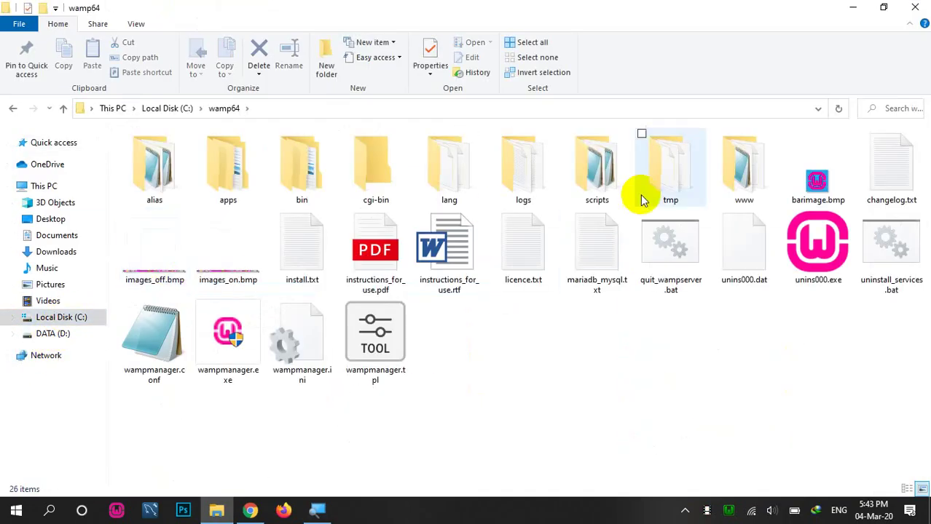
pyautogui.click(733, 182)
pyautogui.doubleClick(733, 182)
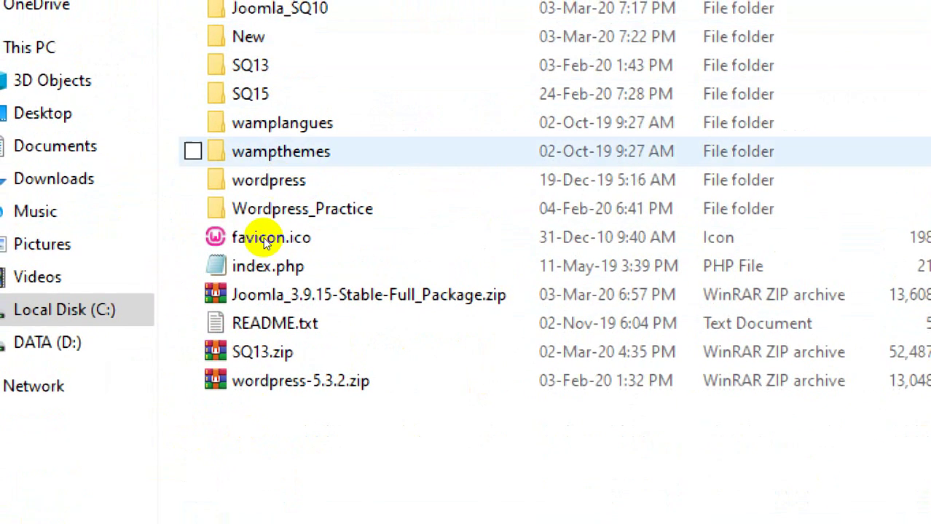
# Step: Extract the Joomla zip into a Joomla_3.9.15-Stable-Full_Package folder
pyautogui.rightClick(249, 307)
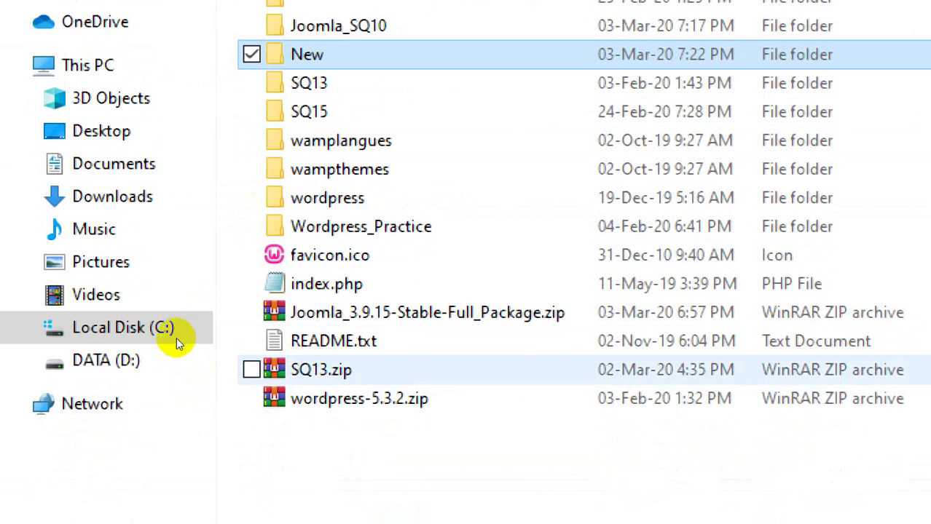
pyautogui.click(176, 292)
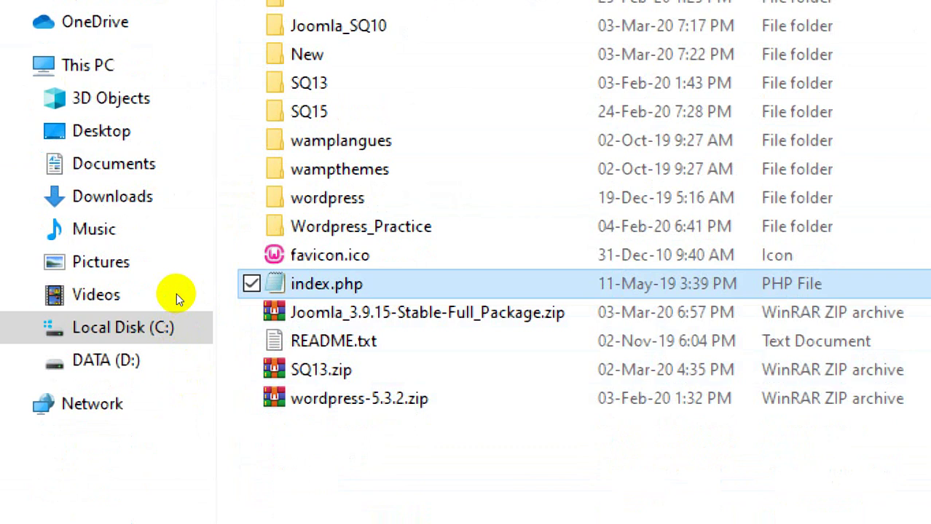
pyautogui.press('Down')
pyautogui.hotkey('shift', 'F10')
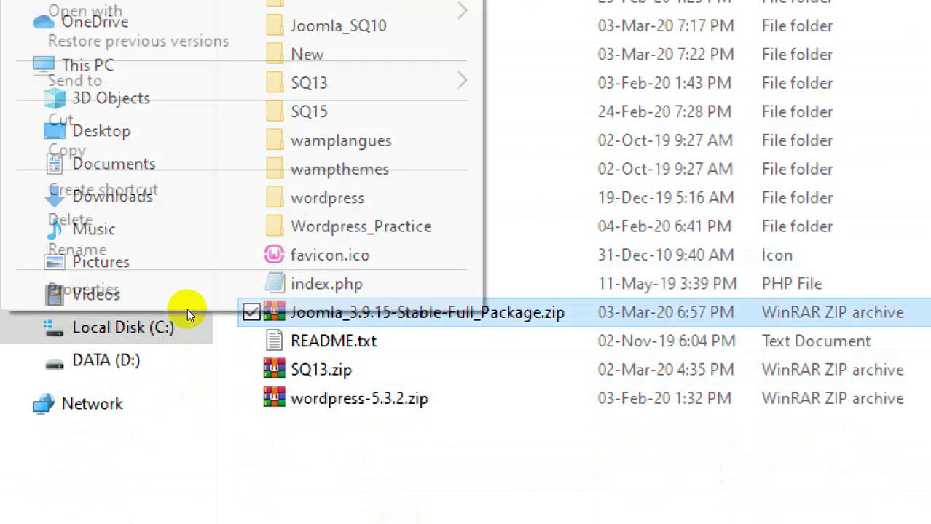
pyautogui.press('Down')
pyautogui.press('Down')
pyautogui.press('Down')
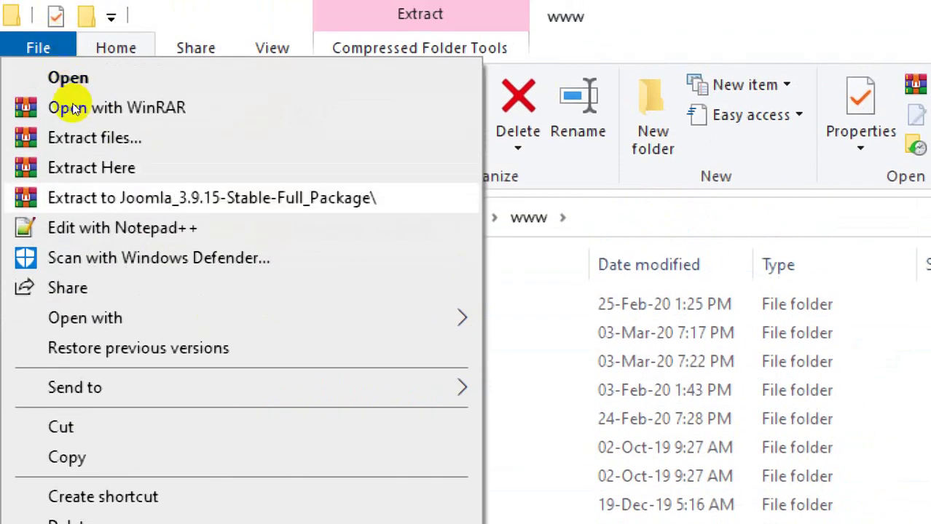
pyautogui.press('Return')
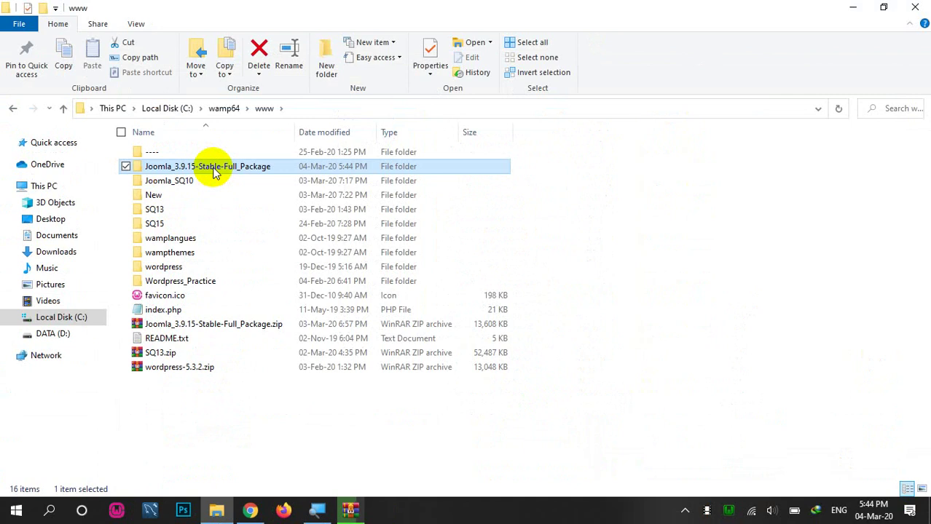
# Step: Rename the extracted folder in www to Joomla_SQ5 and open it
pyautogui.doubleClick(212, 168)
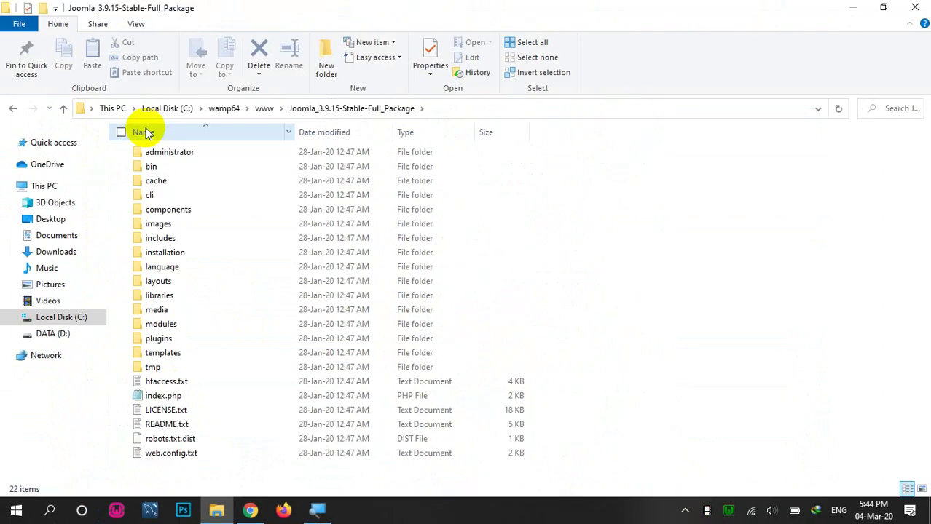
pyautogui.click(225, 515)
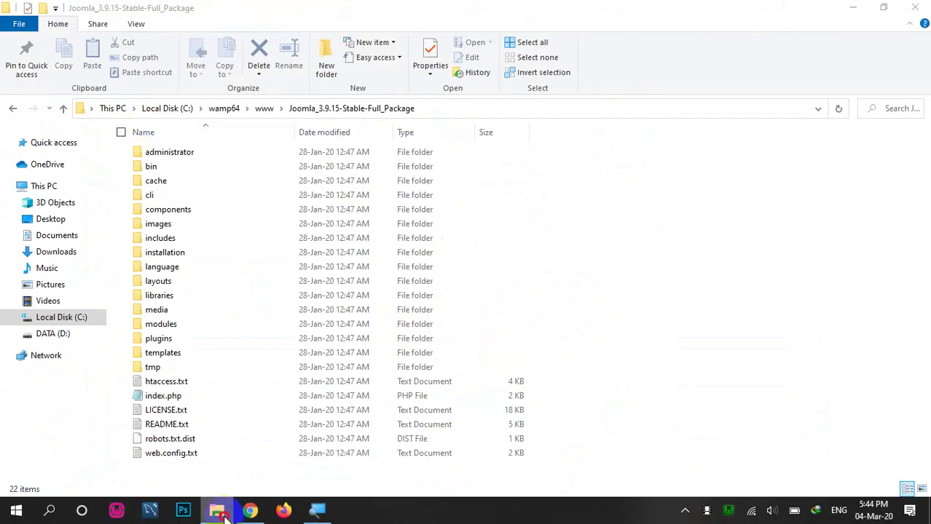
pyautogui.click(212, 512)
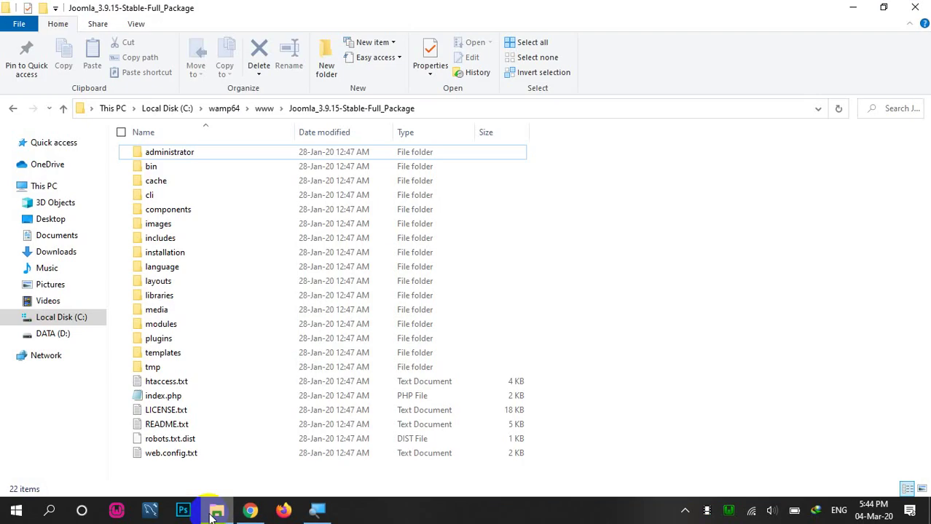
pyautogui.click(260, 109)
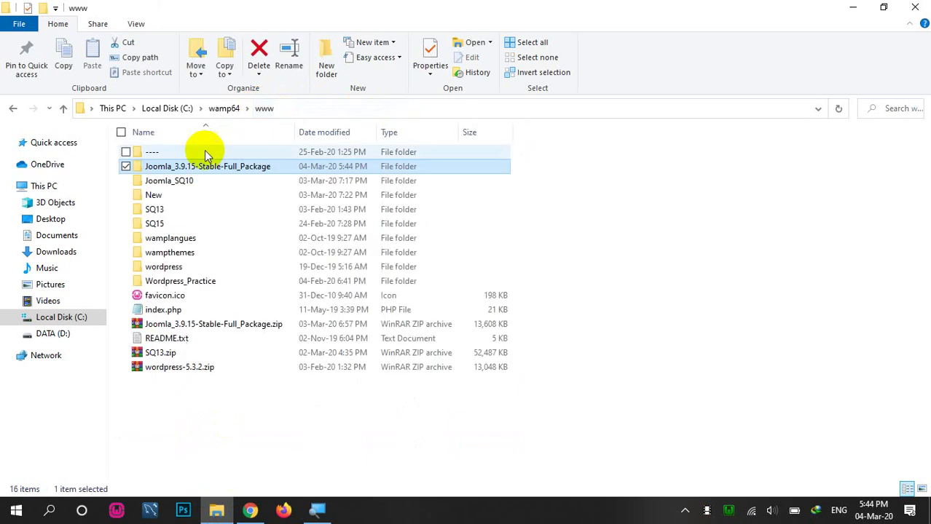
pyautogui.click(217, 166)
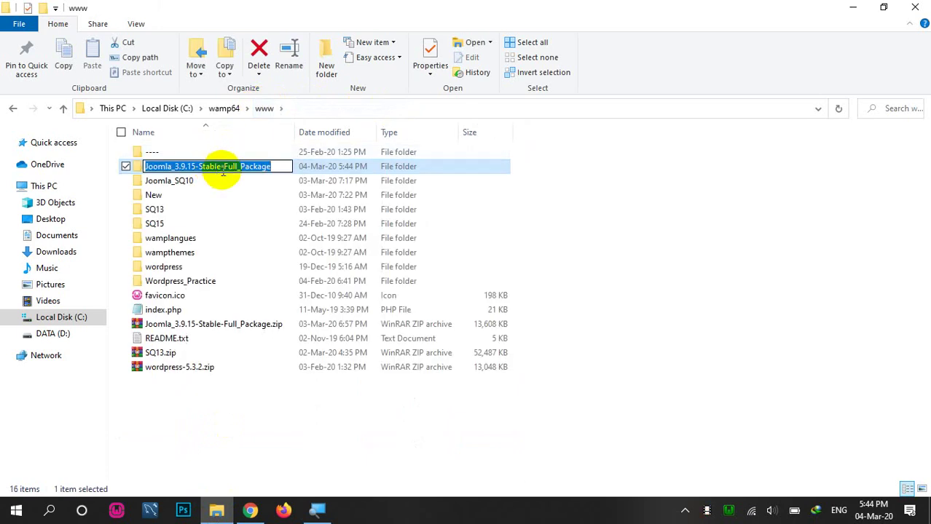
pyautogui.write('Joomla')
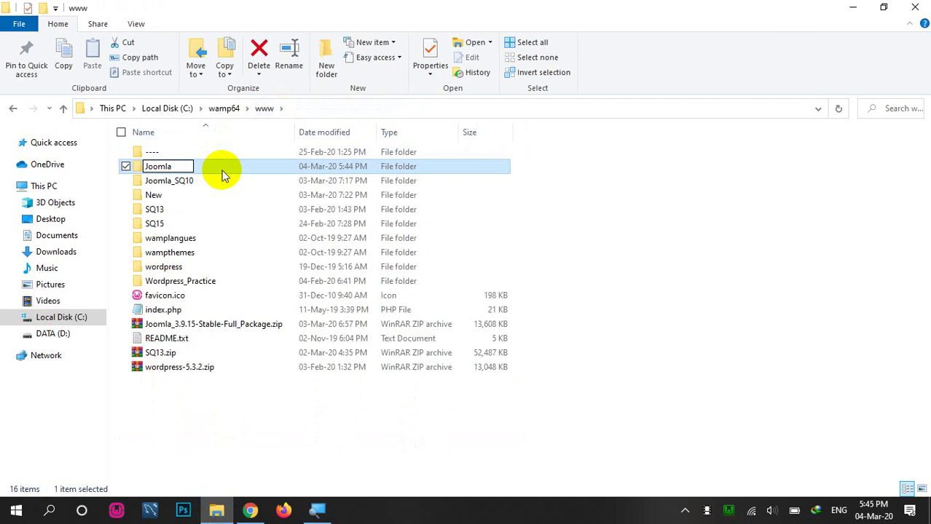
pyautogui.write('_SQ5')
pyautogui.press('Return')
pyautogui.doubleClick(222, 175)
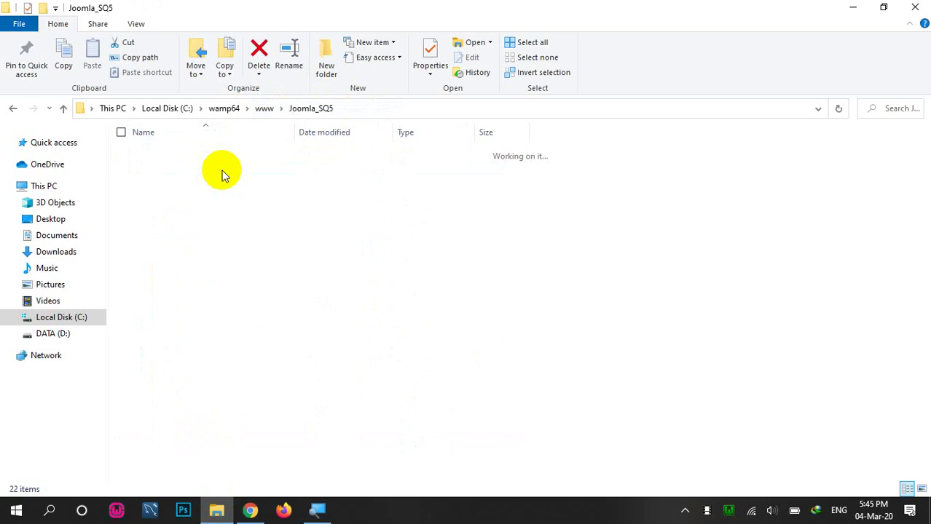
# Step: Load localhost/joomla_sq5 in a new Chrome tab to reach the Joomla Web Installer
pyautogui.click(250, 512)
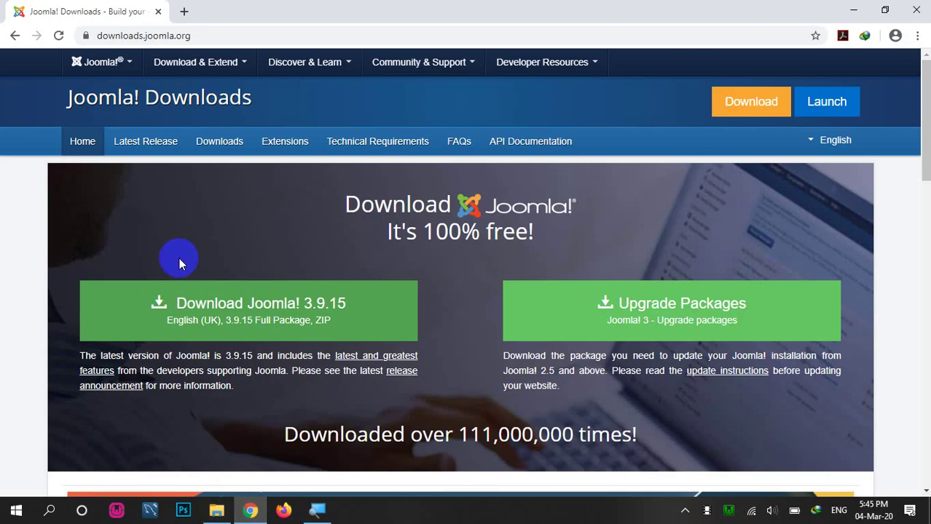
pyautogui.click(183, 11)
pyautogui.write('localhost/php')
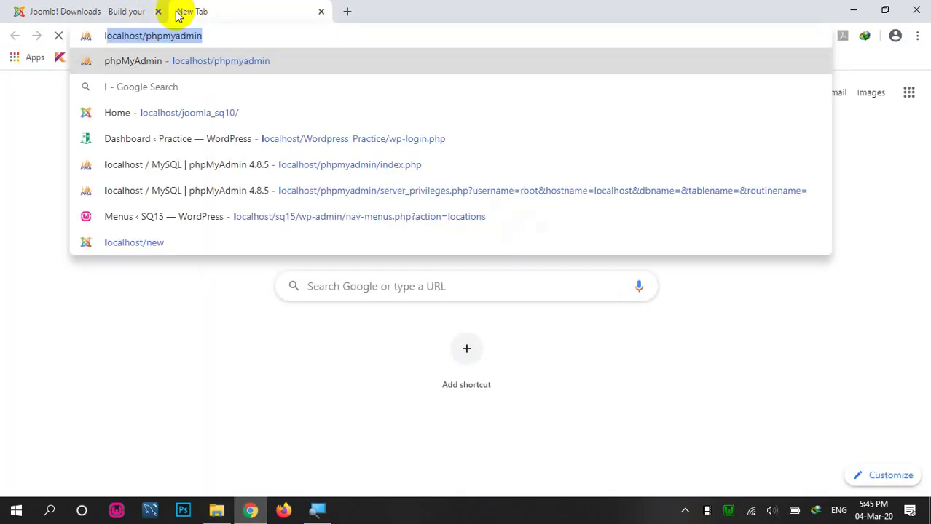
pyautogui.press('BackSpace')
pyautogui.press('BackSpace')
pyautogui.press('BackSpace')
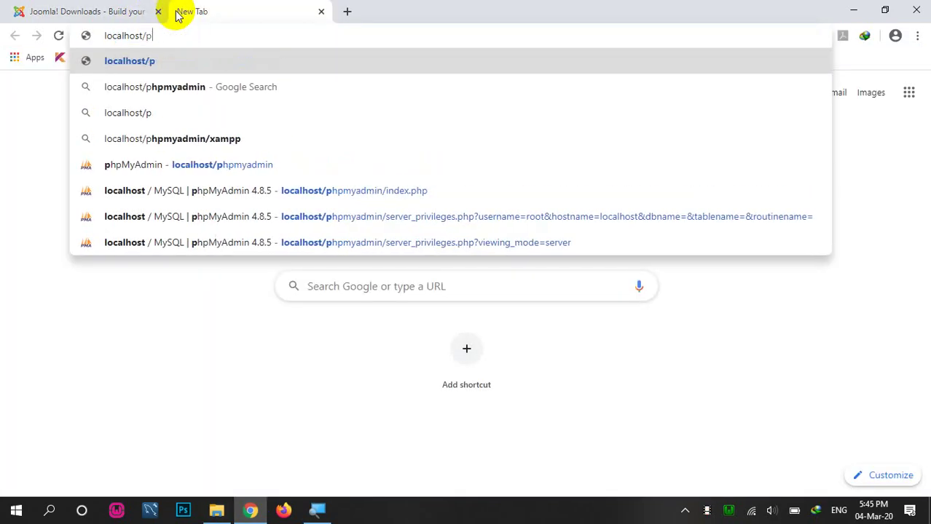
pyautogui.write('jo')
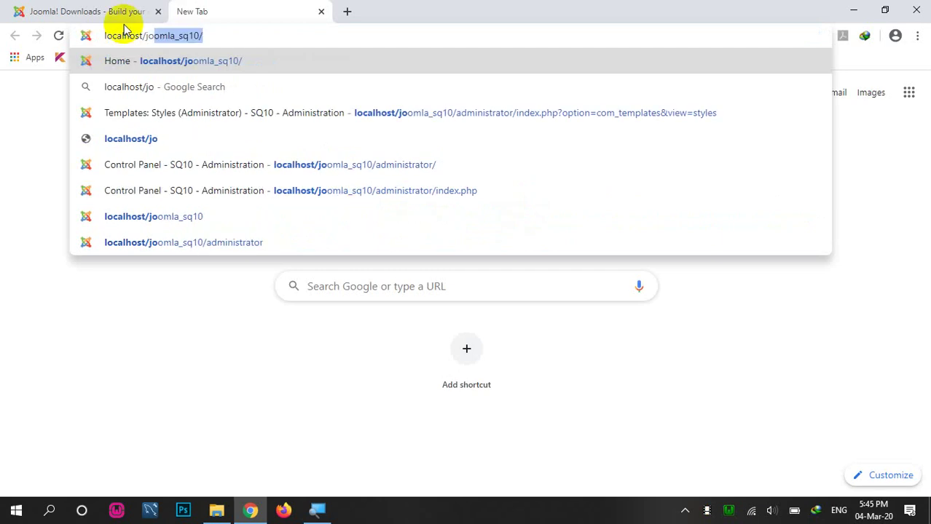
pyautogui.write('omla_sq')
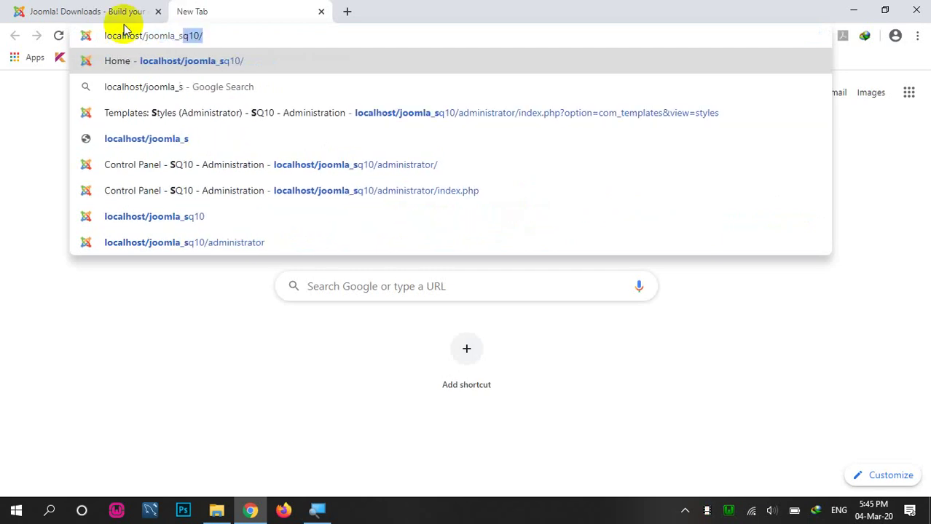
pyautogui.write('5')
pyautogui.press('Return')
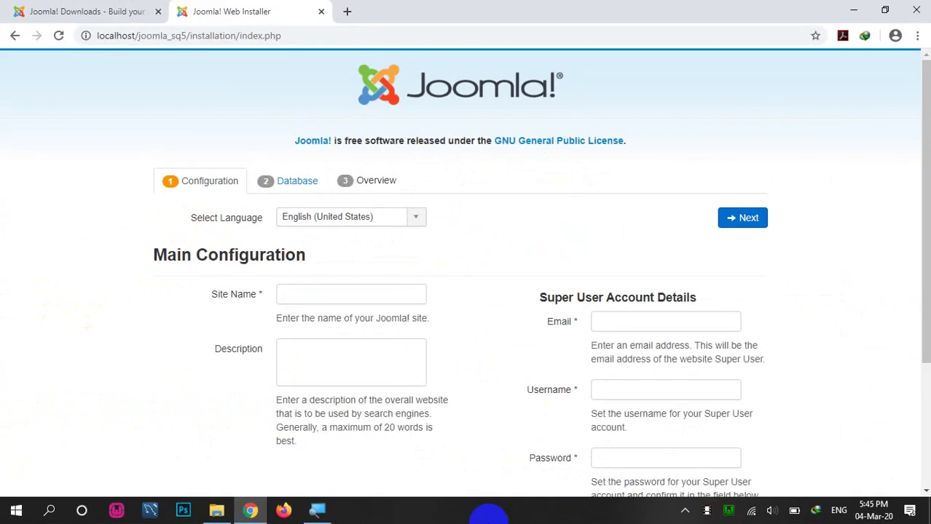
# Step: Enter site name SQ5 and fill in the saved Super User e-mail address
pyautogui.scroll(-1, 466, 379)
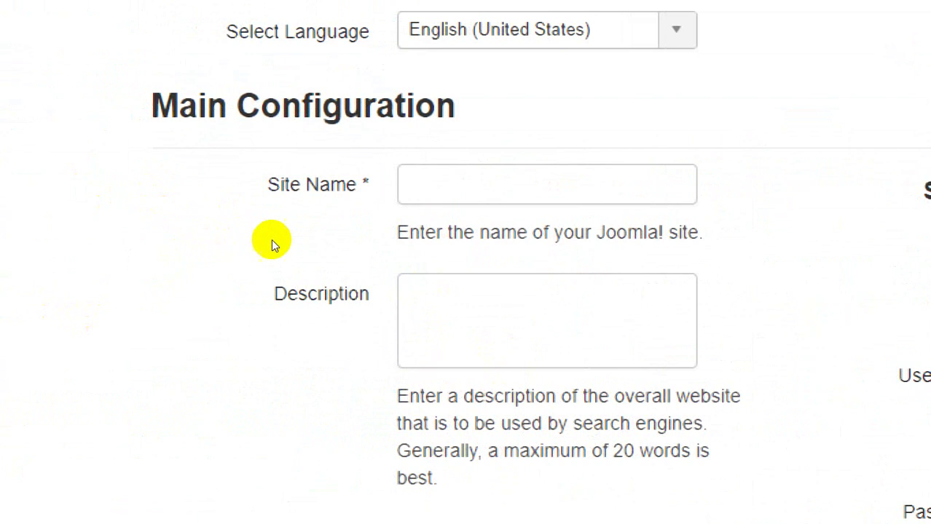
pyautogui.press('Tab')
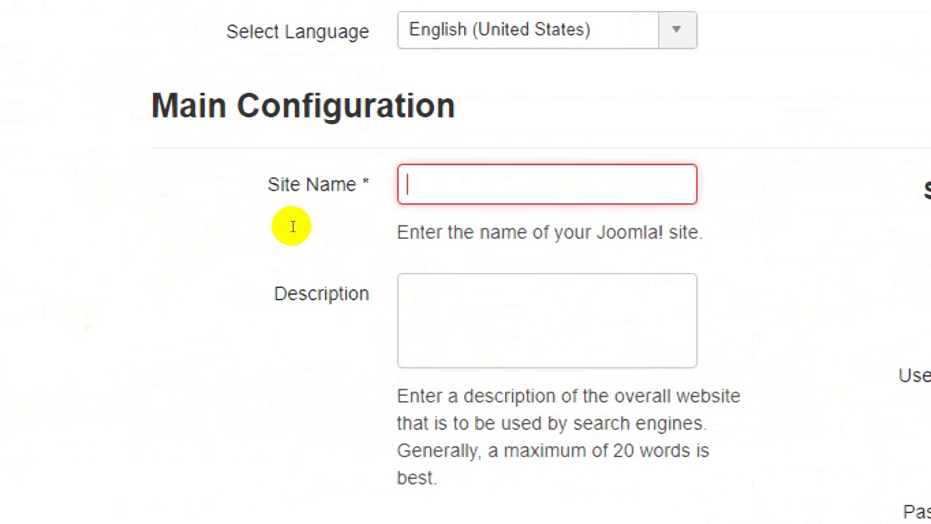
pyautogui.write('SQ5')
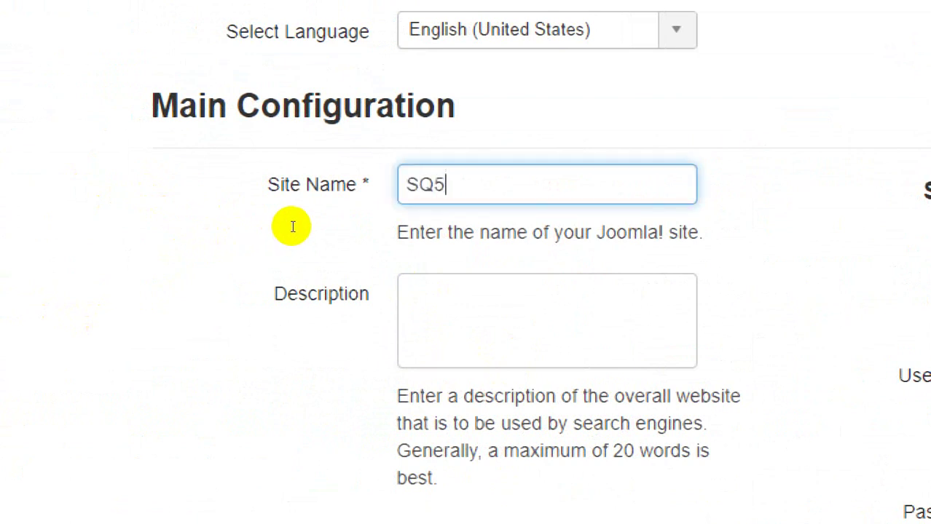
pyautogui.press('Tab')
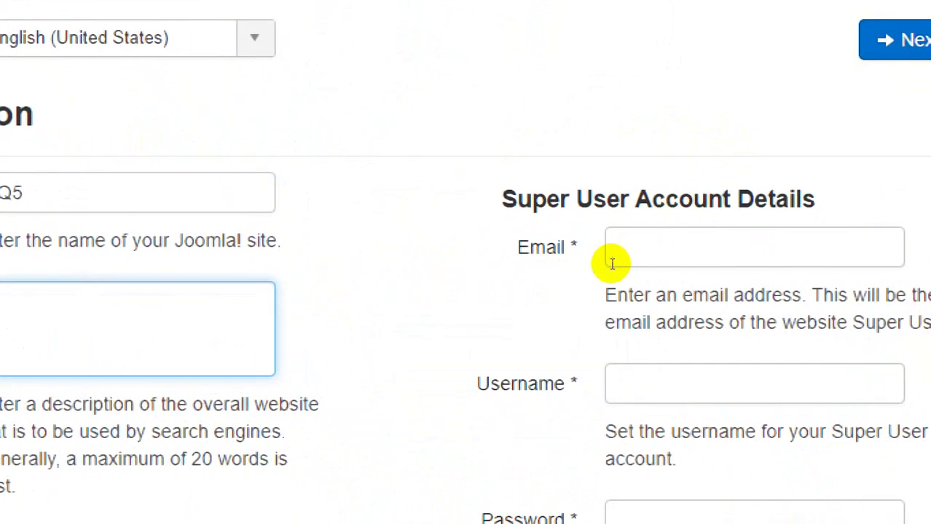
pyautogui.click(632, 252)
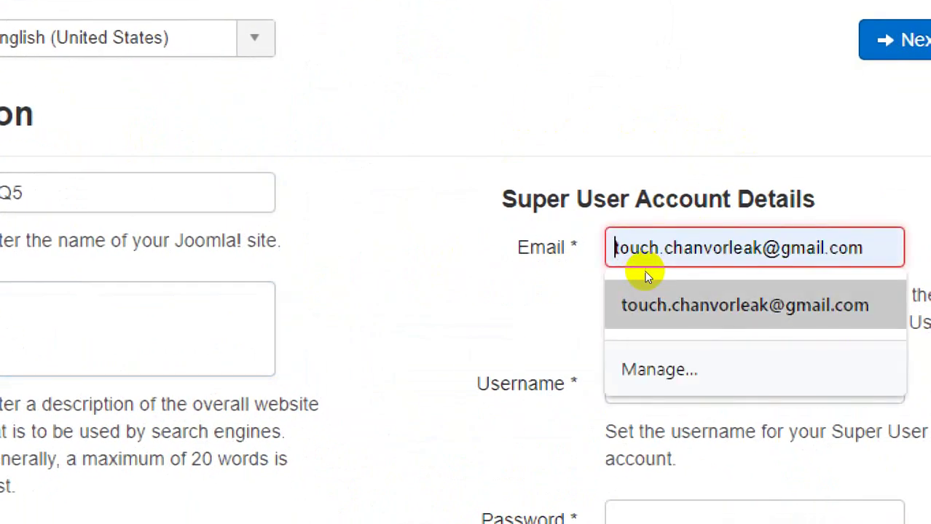
pyautogui.click(656, 276)
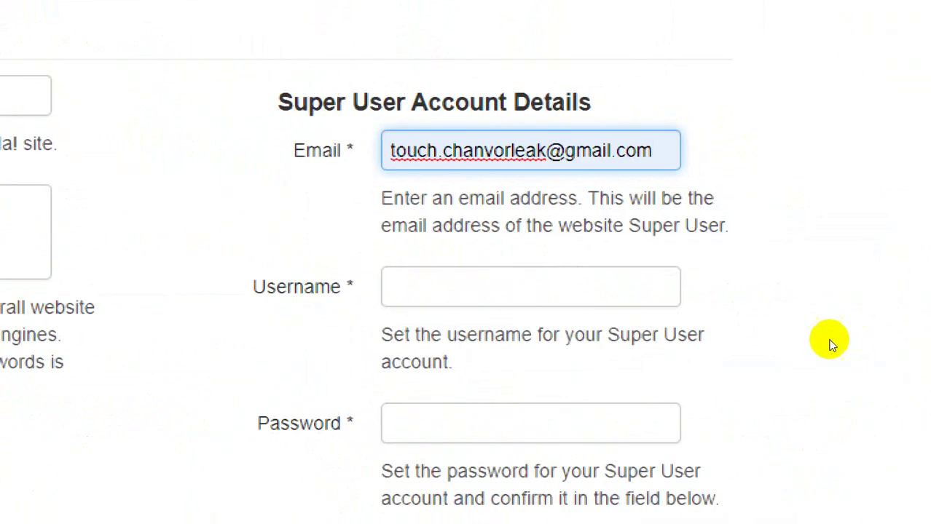
# Step: Set Super User username admin with its password, set Site Offline to Yes, and continue
pyautogui.press('Tab')
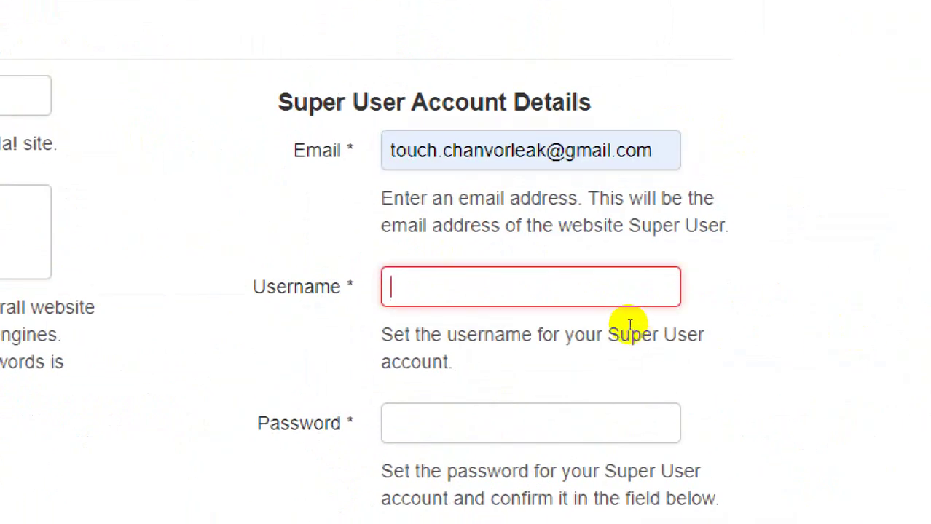
pyautogui.write('admin')
pyautogui.press('Tab')
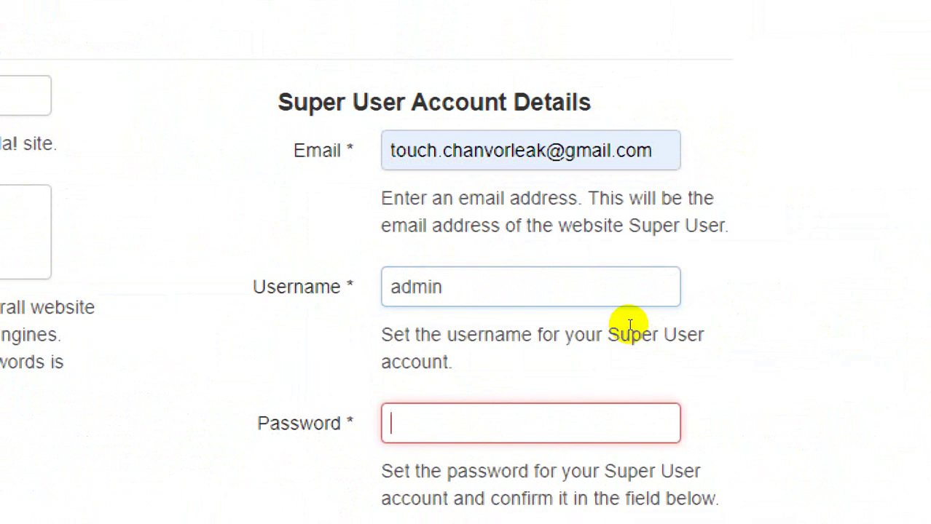
pyautogui.write('admin')
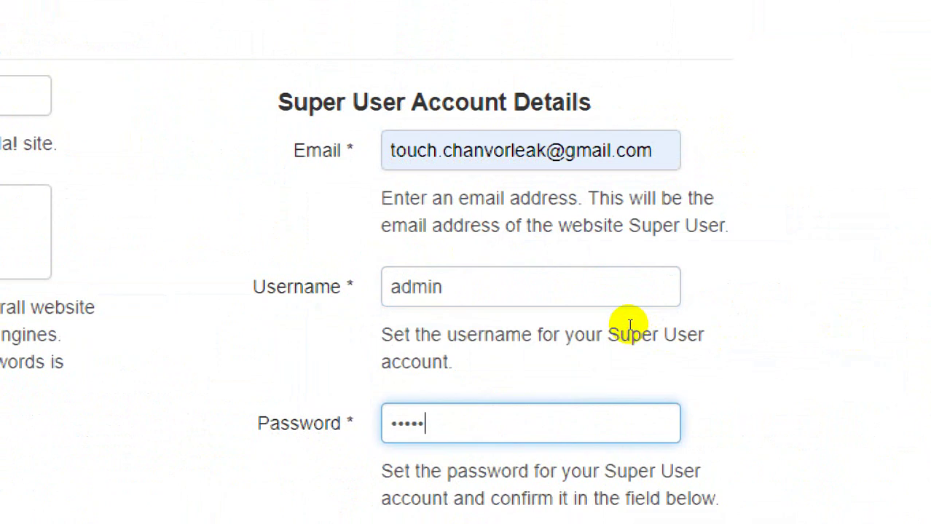
pyautogui.press('Tab')
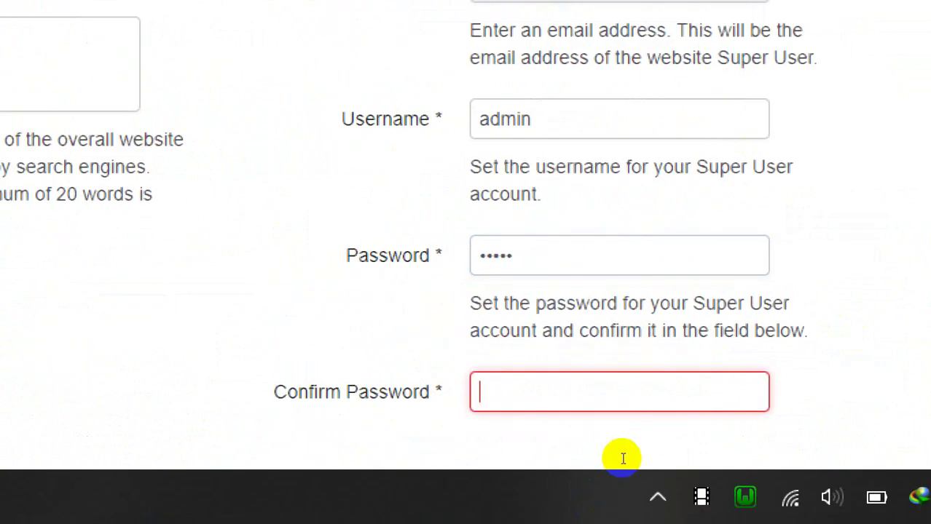
pyautogui.write('admin')
pyautogui.scroll(-3, 422, 354)
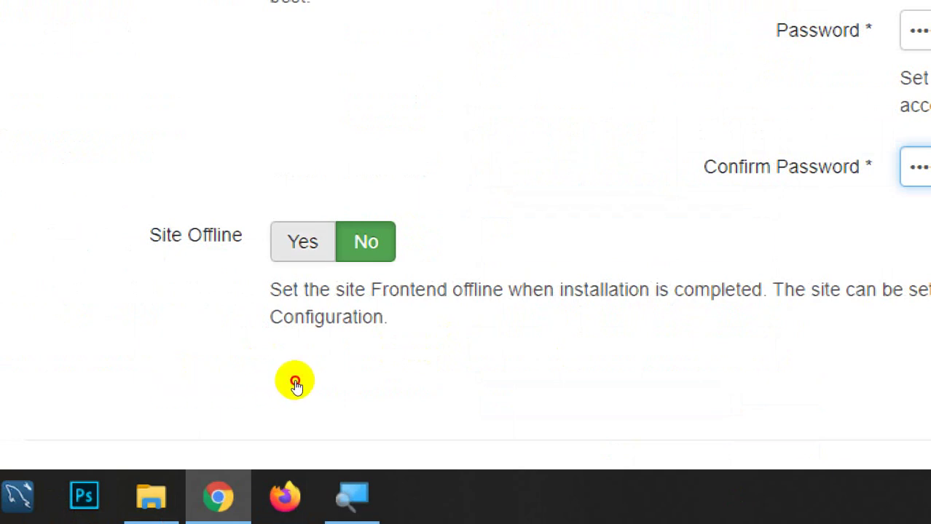
pyautogui.press('Tab')
pyautogui.press('Left')
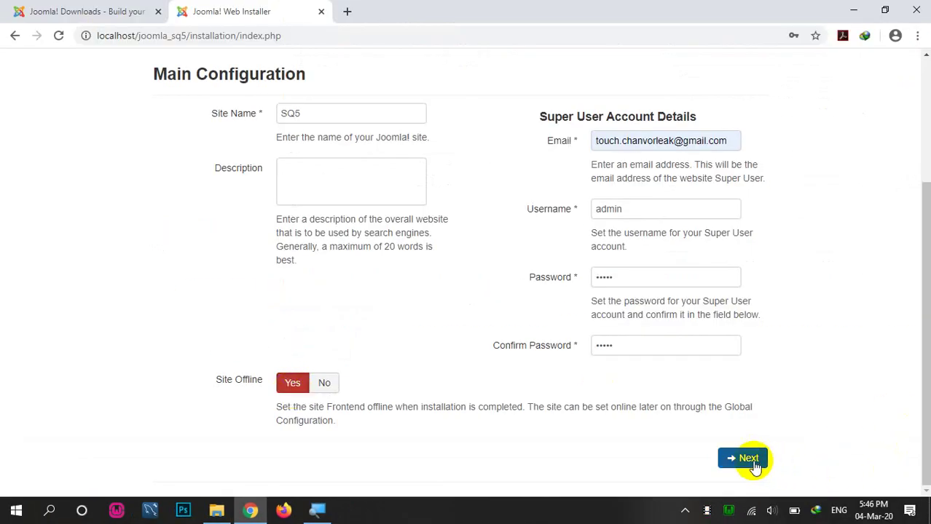
pyautogui.click(750, 460)
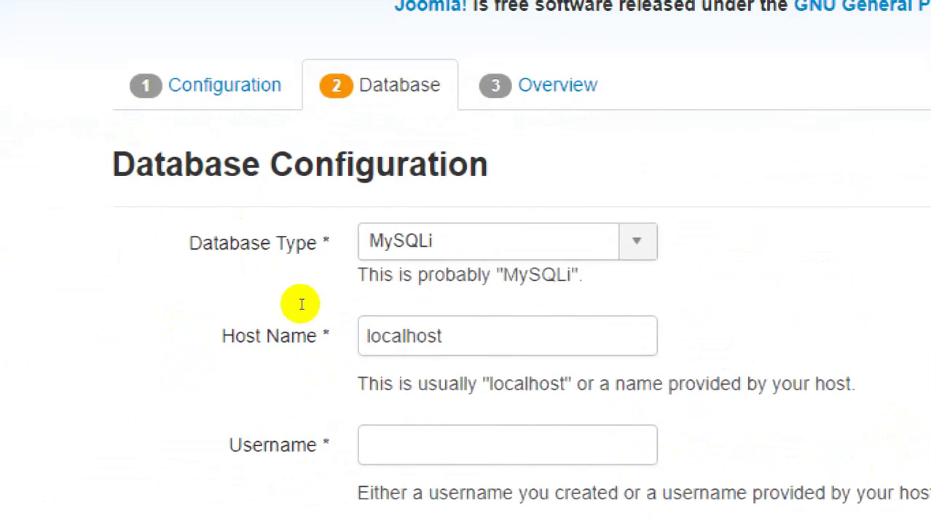
# Step: Try MySQL (PDO) as the installer's database type
pyautogui.click(412, 249)
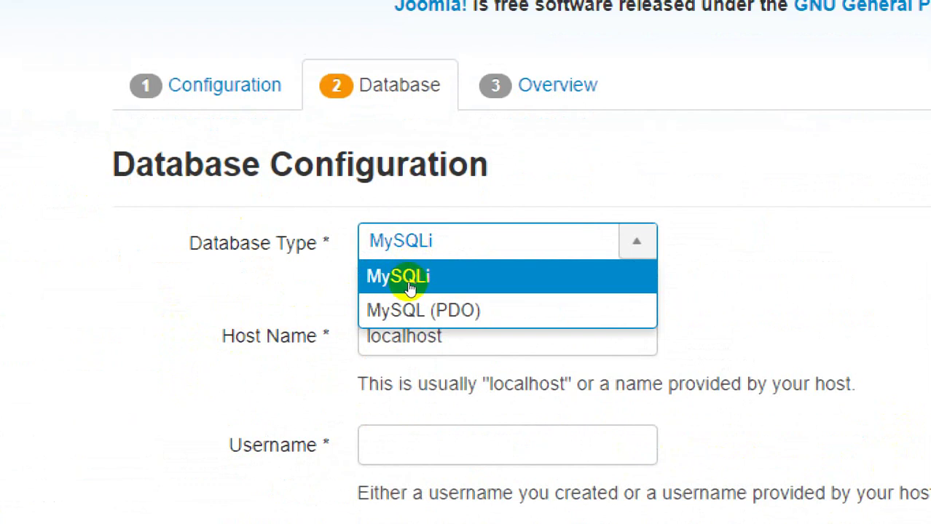
pyautogui.click(409, 286)
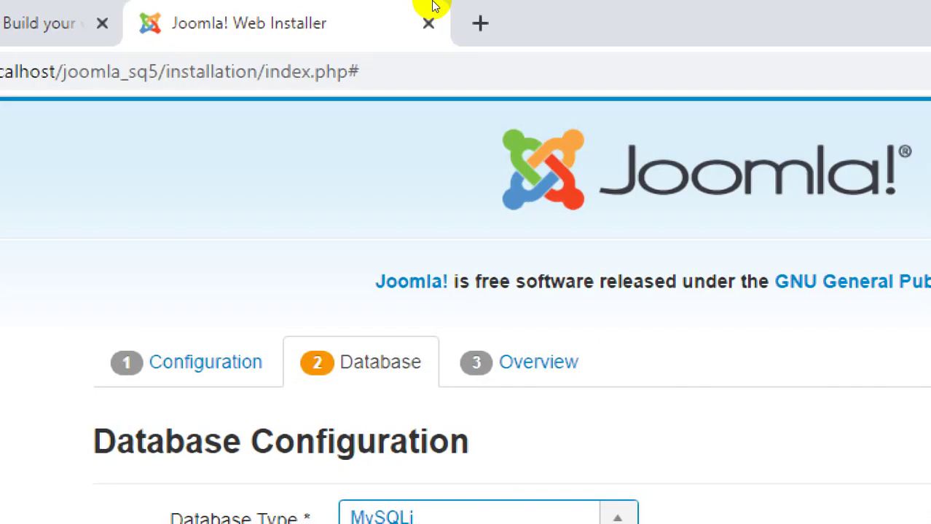
pyautogui.click(371, 517)
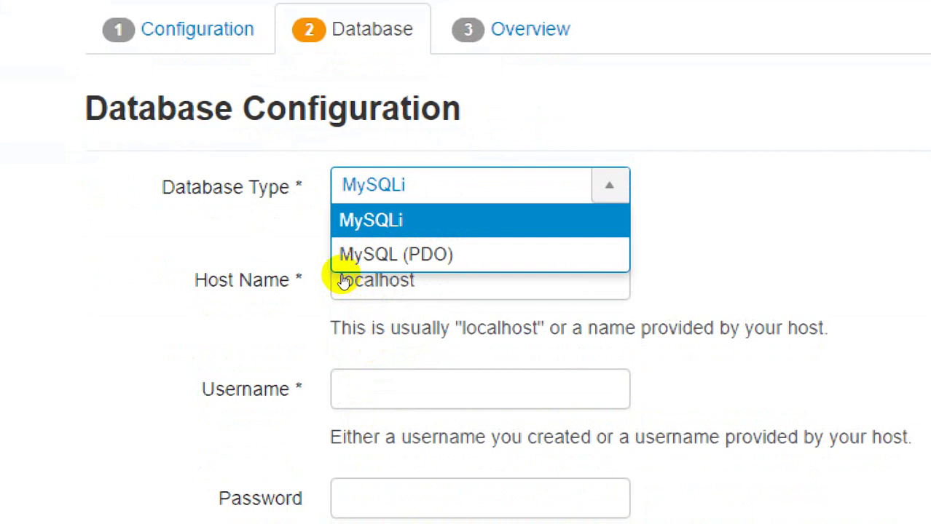
pyautogui.press('Down')
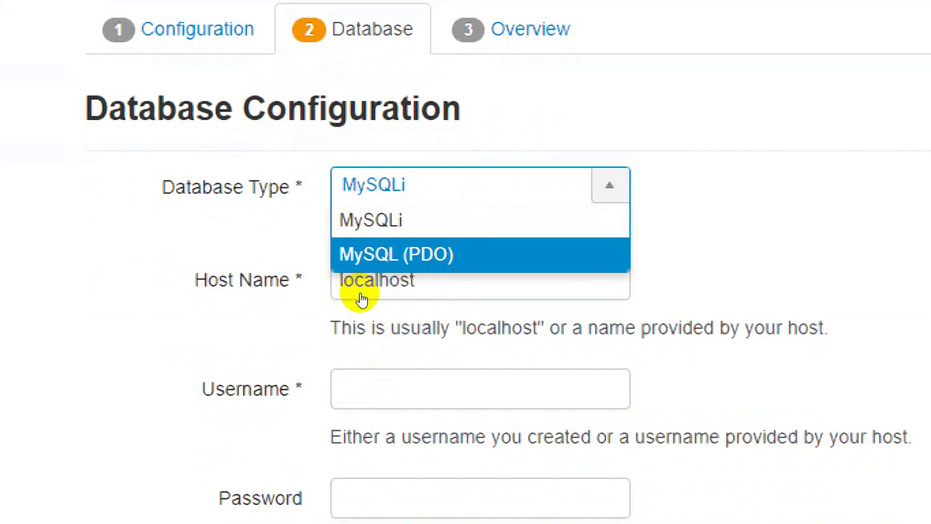
pyautogui.press('Return')
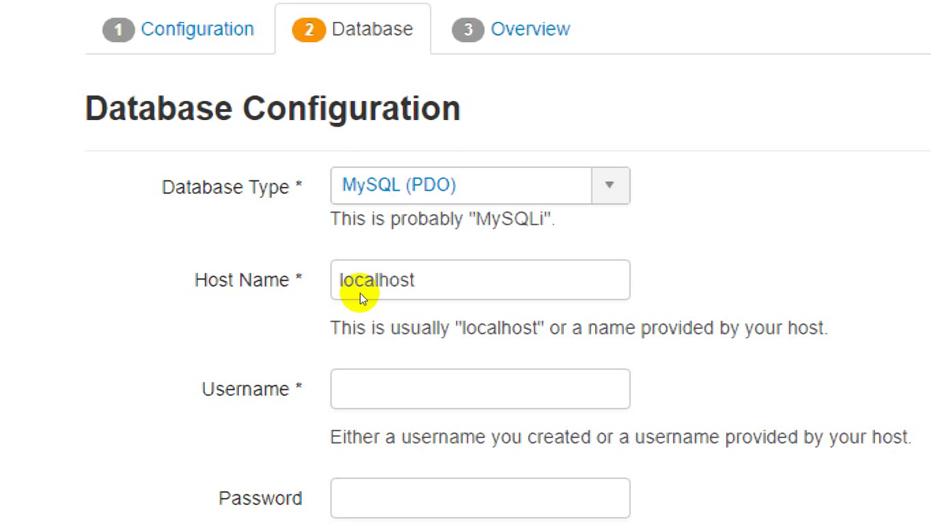
# Step: Switch the database type back to MySQLi, select Host Name, and open a new tab
pyautogui.click(364, 187)
pyautogui.click(357, 217)
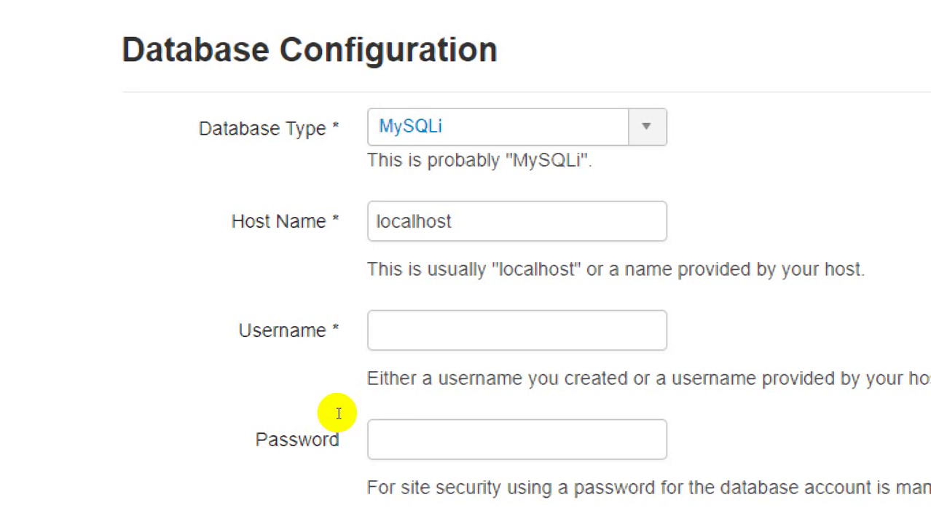
pyautogui.hotkey('alt', 'Down')
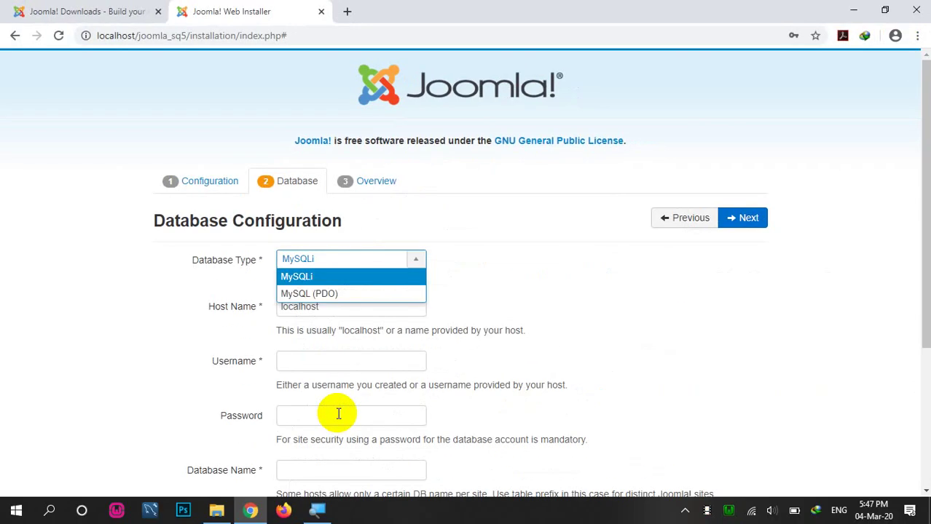
pyautogui.click(337, 362)
pyautogui.click(344, 309)
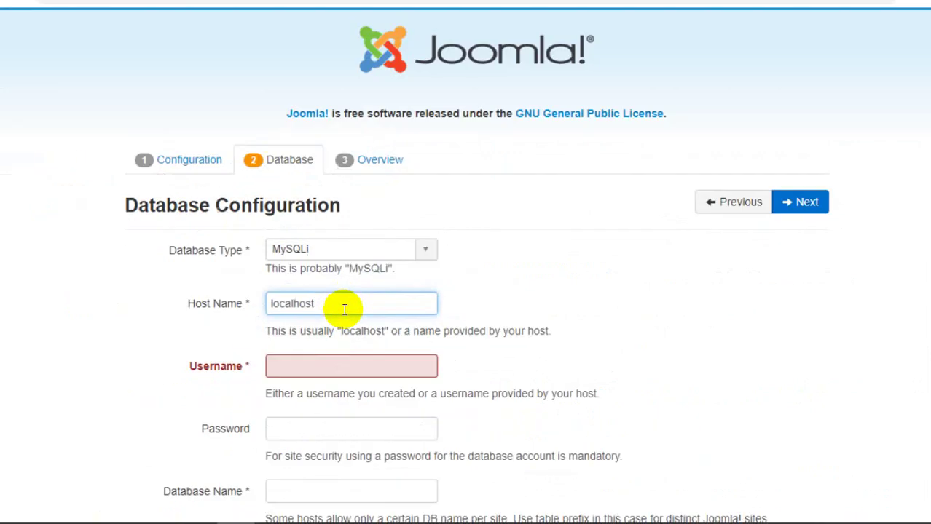
pyautogui.click(340, 12)
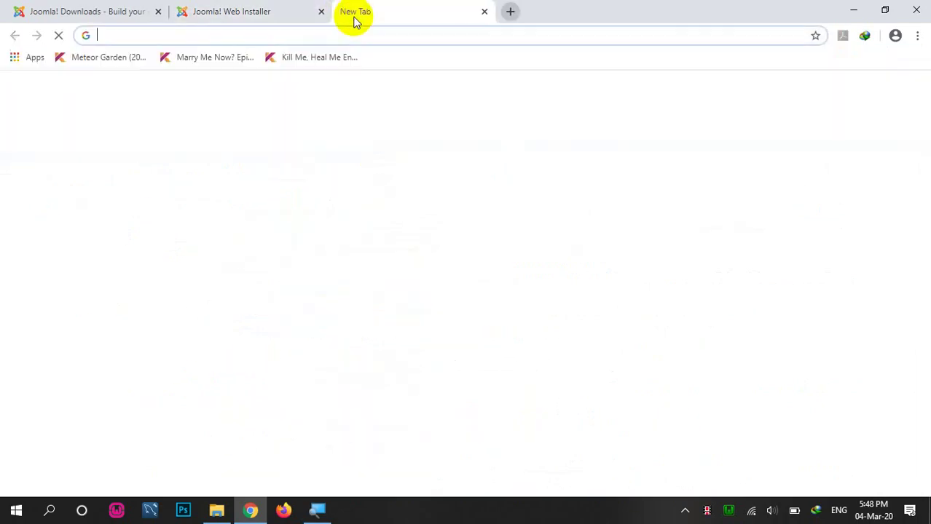
# Step: Log in to phpMyAdmin at localhost/phpmyadmin as root, then return to the installer tab
pyautogui.write('localhost/phpmyadmin')
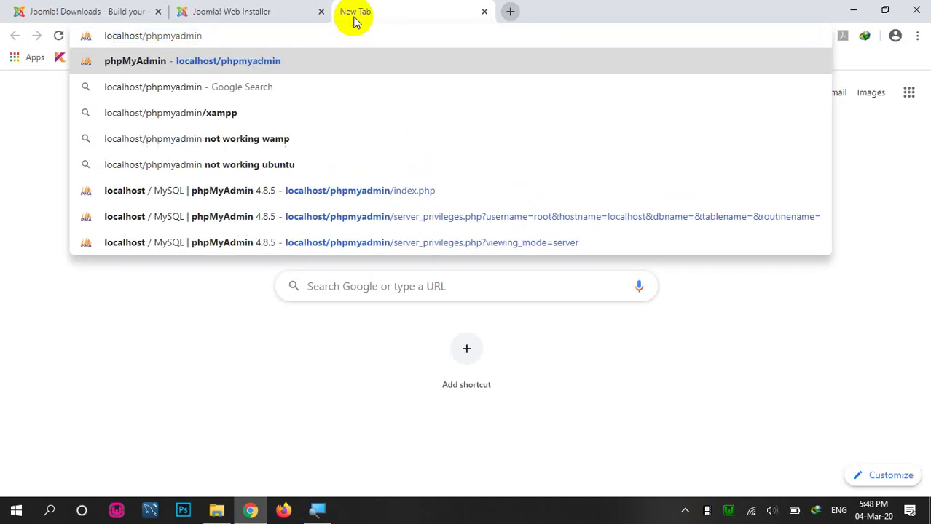
pyautogui.press('Return')
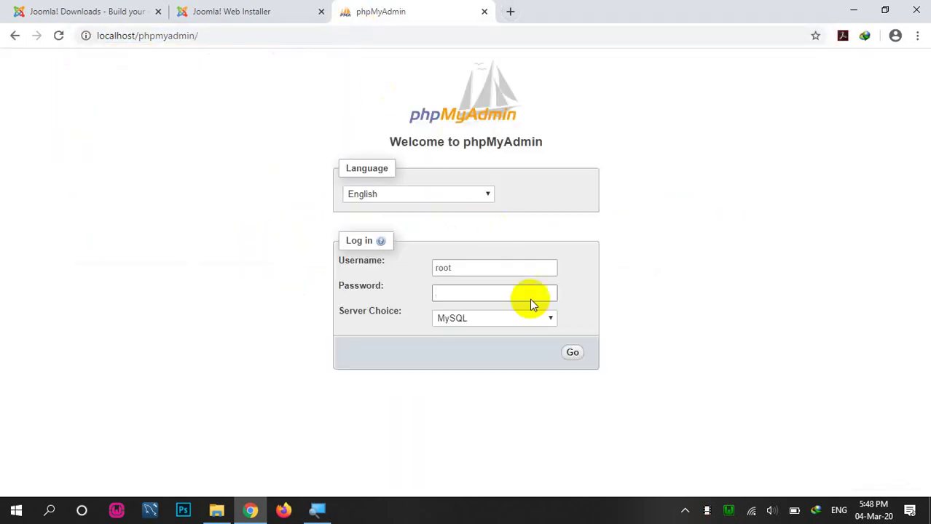
pyautogui.click(572, 357)
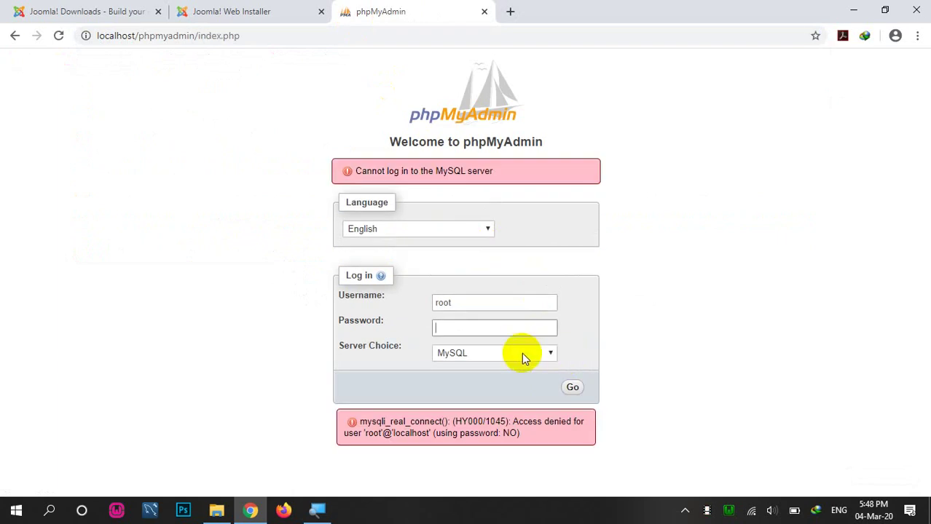
pyautogui.write('123')
pyautogui.click(573, 389)
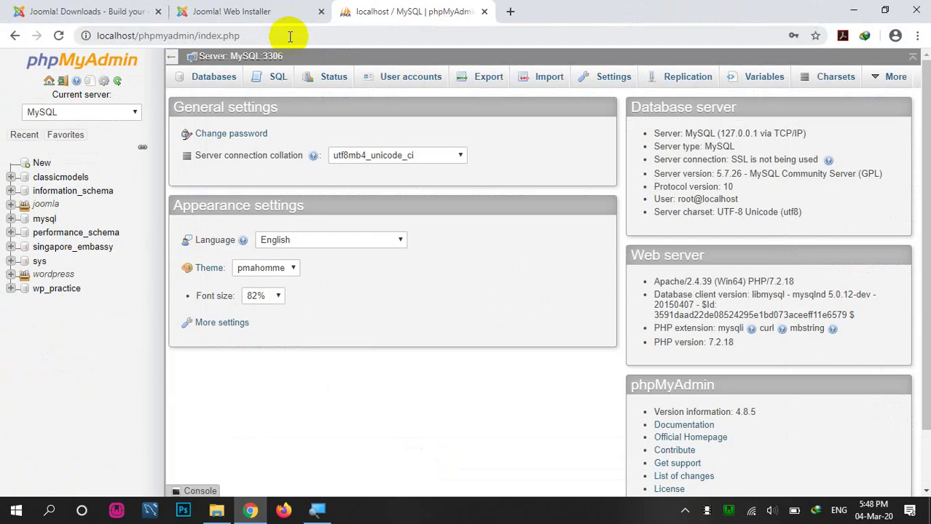
pyautogui.click(248, 11)
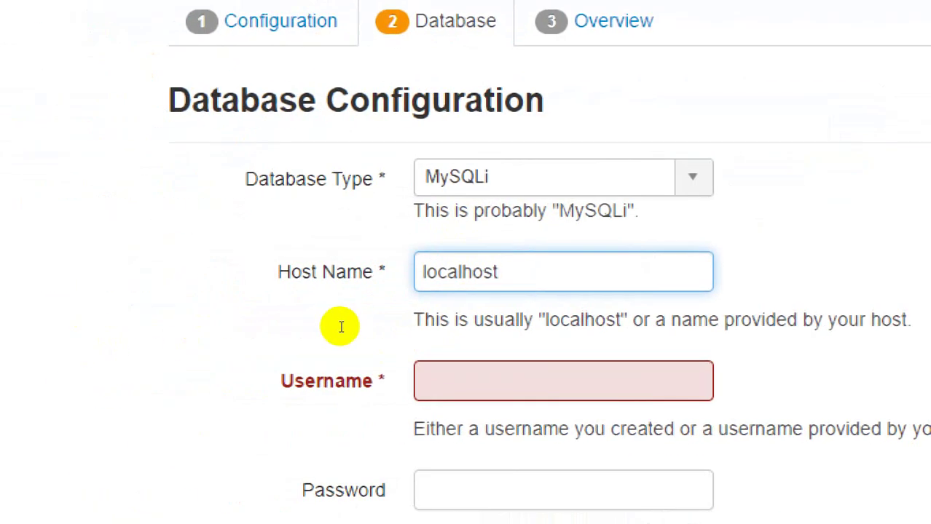
# Step: Append :3306 to the database host name and return to phpMyAdmin
pyautogui.write(':3306')
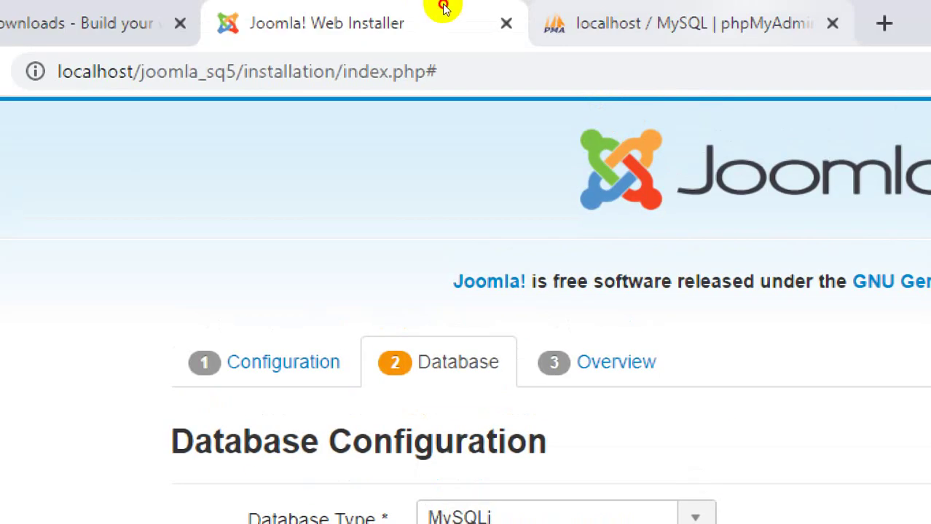
pyautogui.hotkey('ctrl', 'Tab')
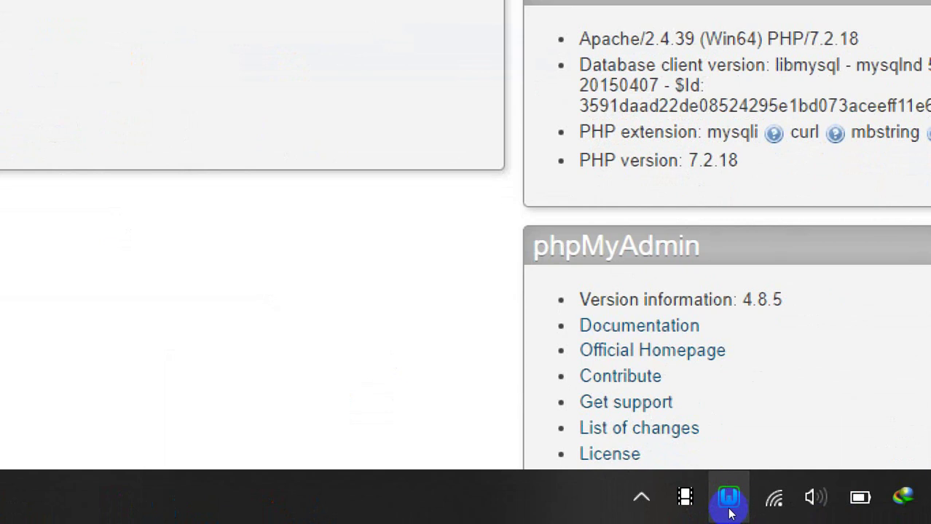
pyautogui.click(729, 498)
# Step: Open MySQL's my.ini from the WampServer tray menu
pyautogui.click(729, 498)
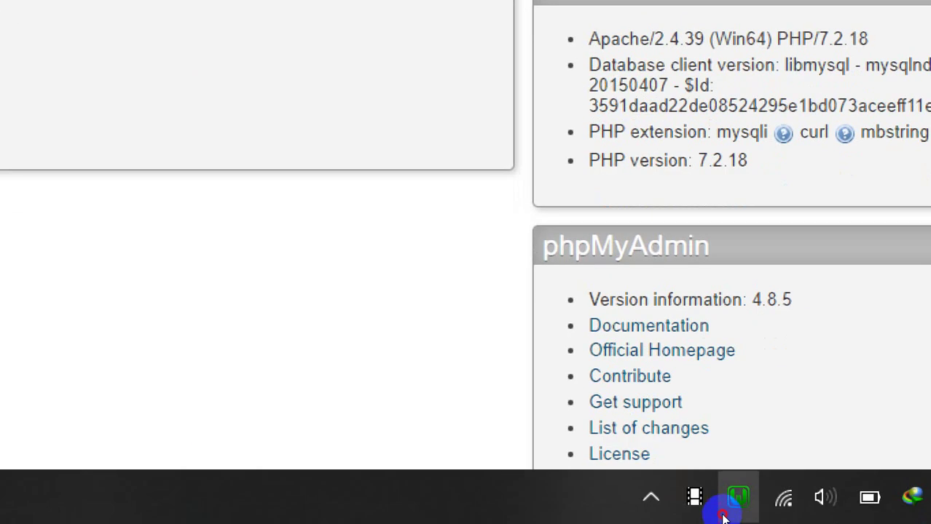
pyautogui.click(724, 501)
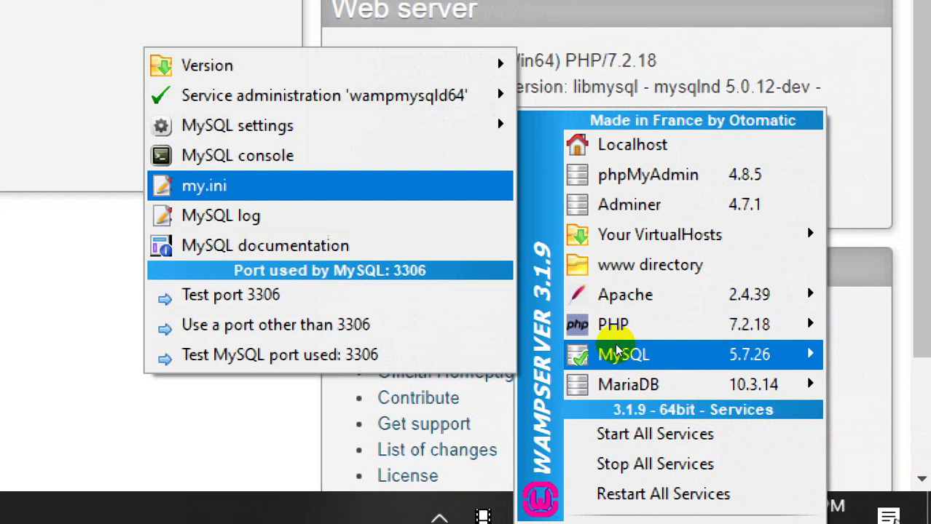
pyautogui.press('Return')
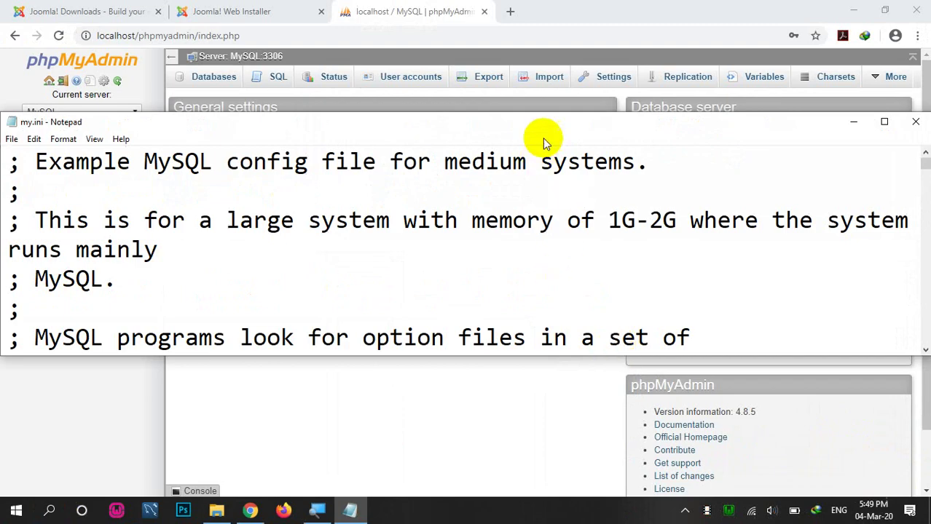
# Step: Maximize my.ini and search downward for 'port' until the port = 3306 line
pyautogui.doubleClick(544, 122)
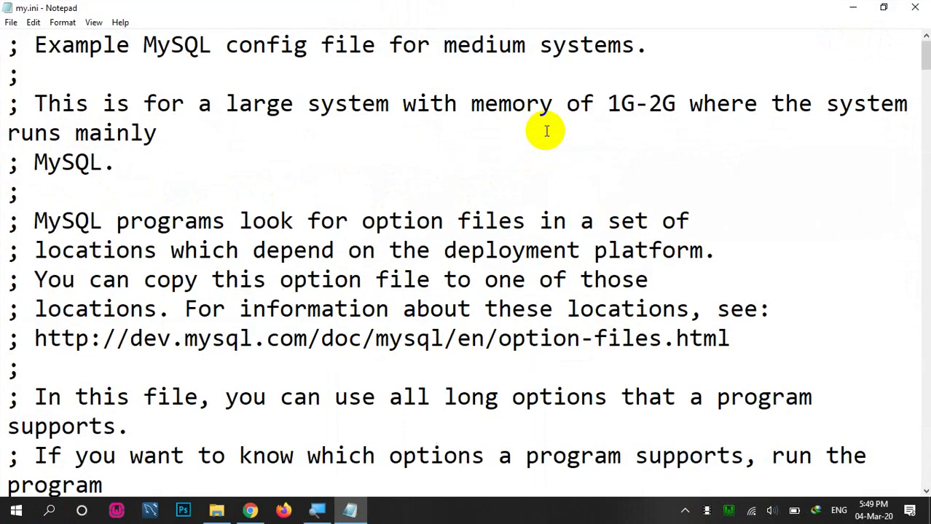
pyautogui.hotkey('ctrl', 'f')
pyautogui.write('port')
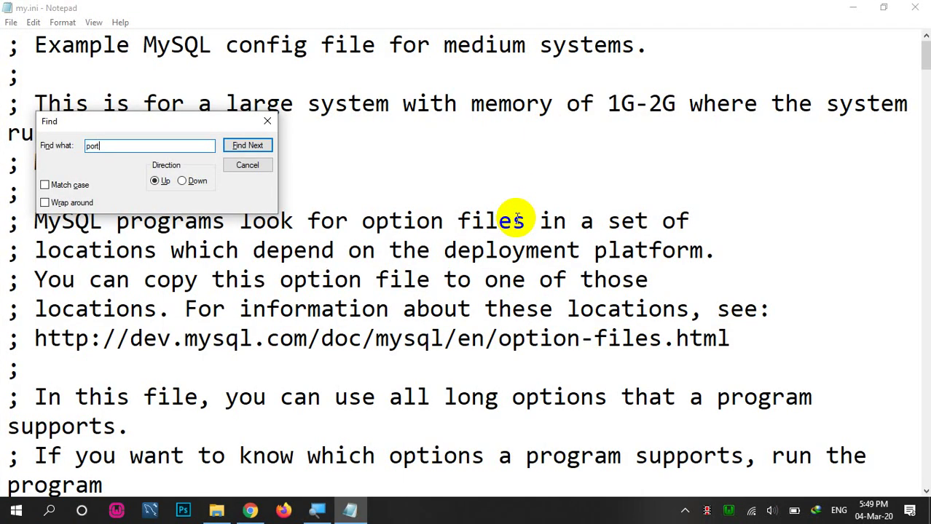
pyautogui.press('Return')
pyautogui.press('Return')
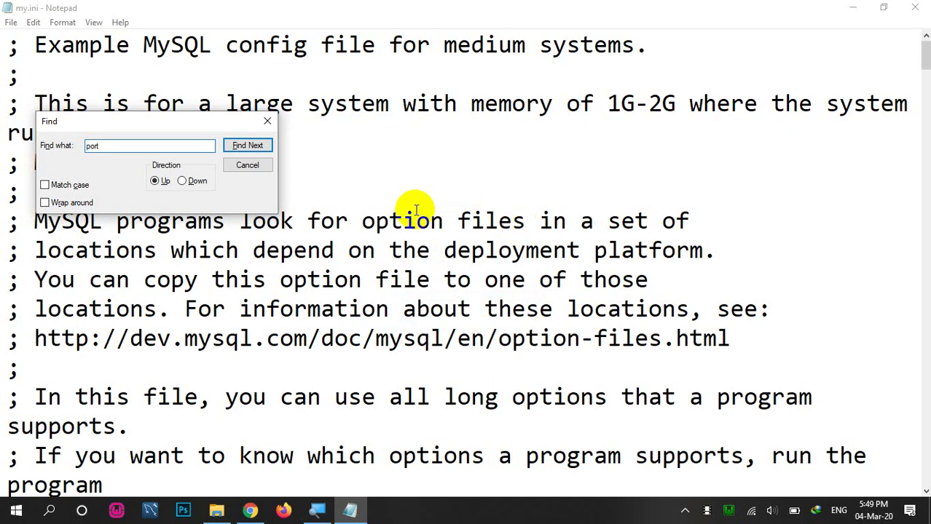
pyautogui.press('BackSpace')
pyautogui.press('BackSpace')
pyautogui.press('BackSpace')
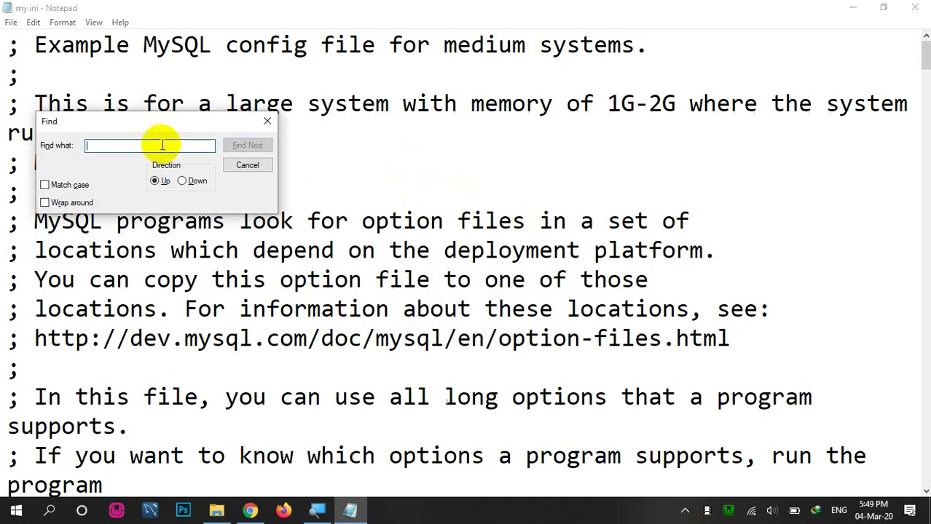
pyautogui.write('poe')
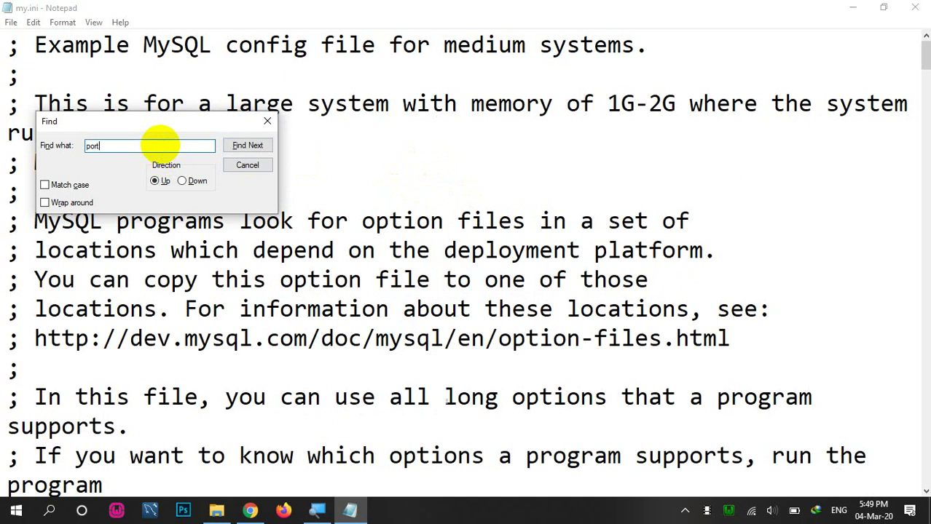
pyautogui.press('Return')
pyautogui.press('Return')
pyautogui.click(188, 182)
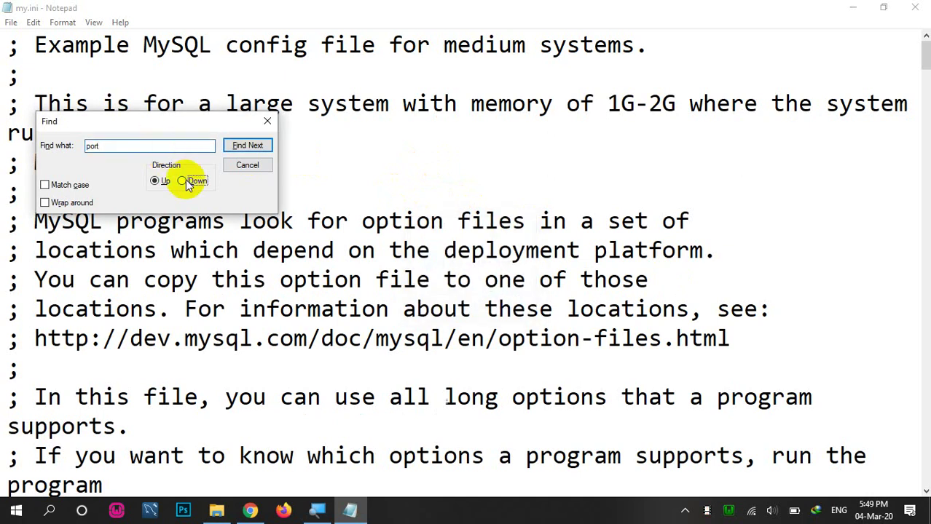
pyautogui.click(248, 145)
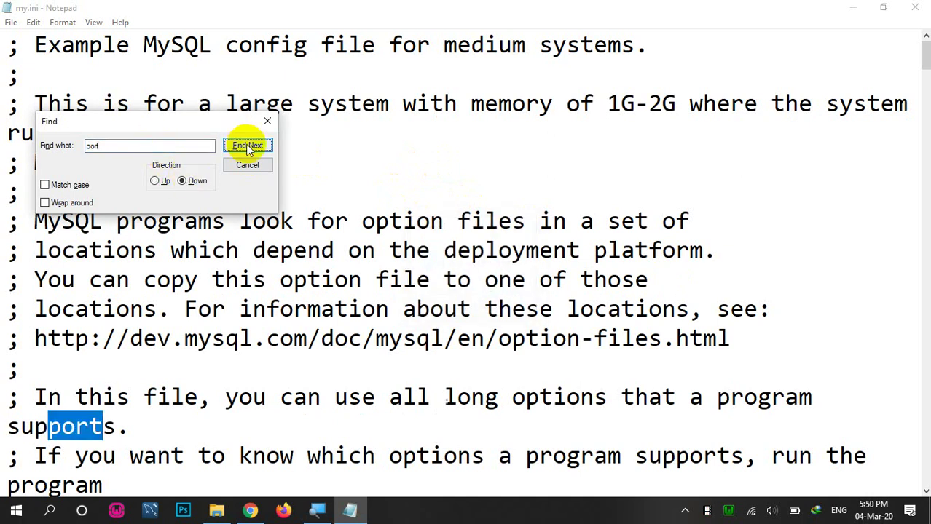
pyautogui.click(248, 145)
pyautogui.click(247, 146)
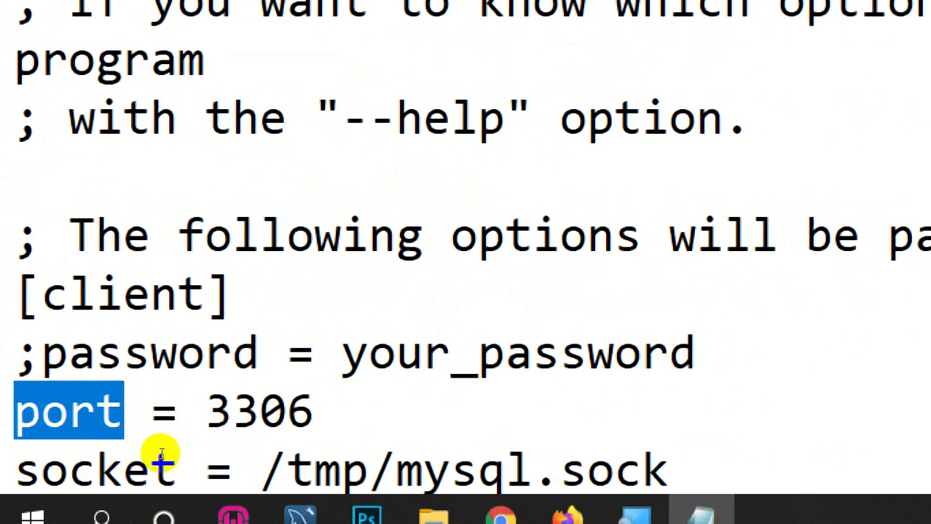
# Step: Select the 3306 port value, then close Find and Notepad
pyautogui.press('End')
pyautogui.hotkey('shift', 'Left')
pyautogui.hotkey('shift', 'Left')
pyautogui.hotkey('shift', 'Left')
pyautogui.hotkey('shift', 'Left')
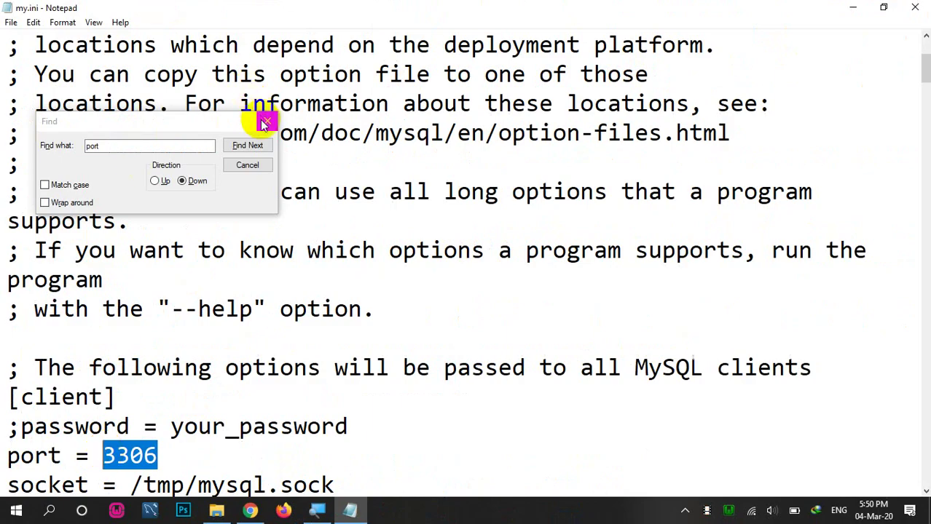
pyautogui.click(267, 122)
pyautogui.click(917, 7)
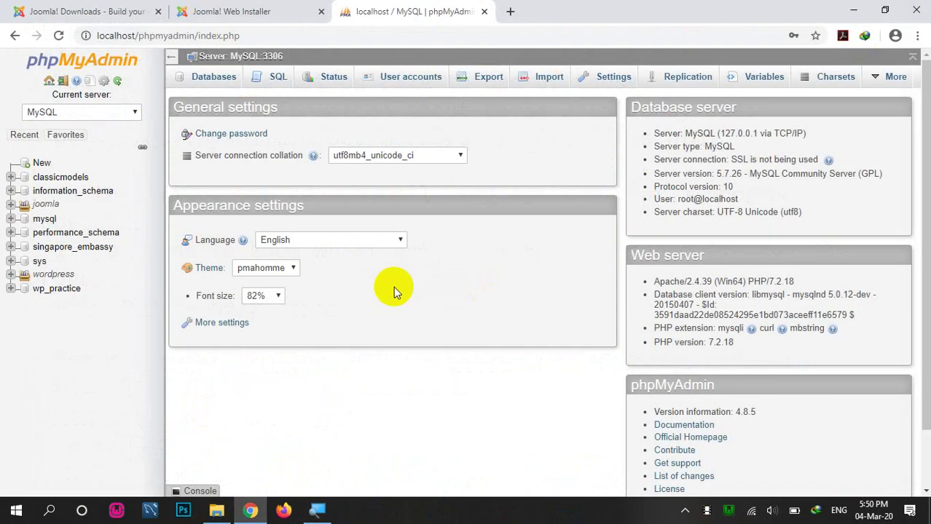
# Step: Enter database username root and the database password in the Joomla installer
pyautogui.click(234, 9)
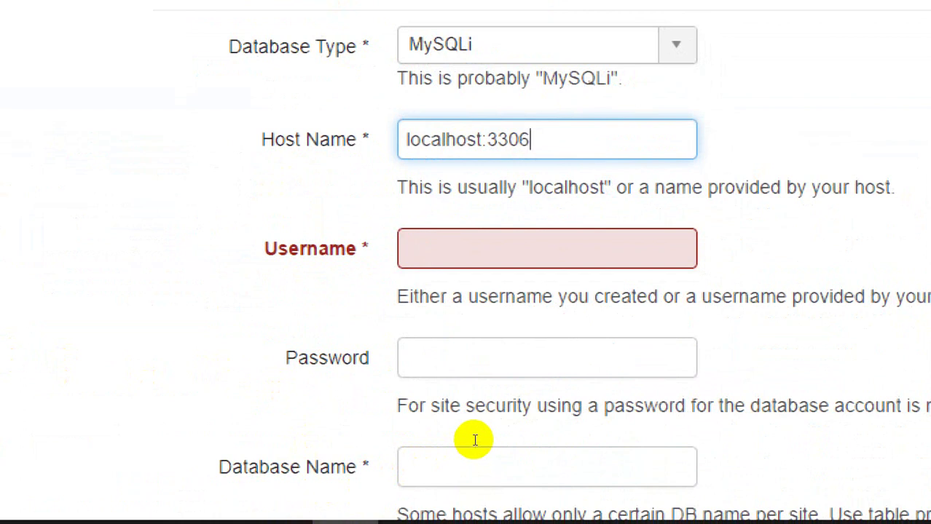
pyautogui.press('Tab')
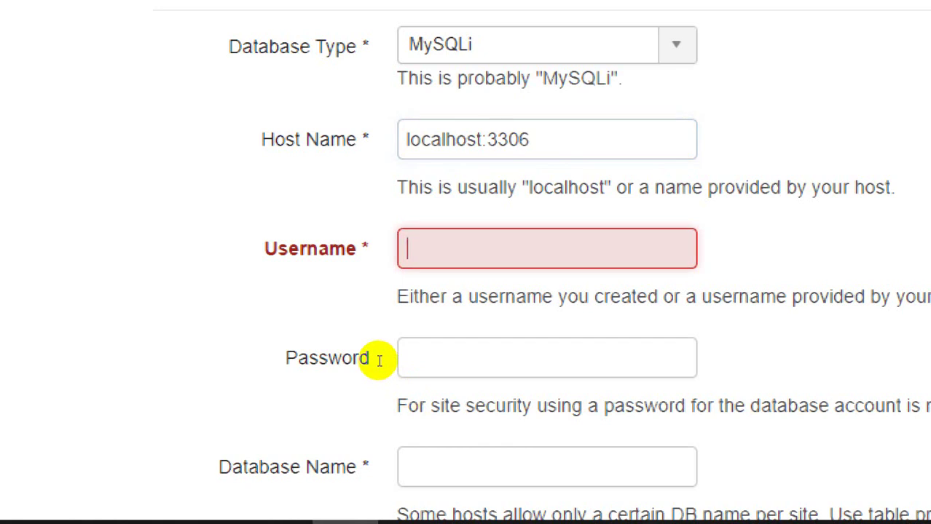
pyautogui.write('root')
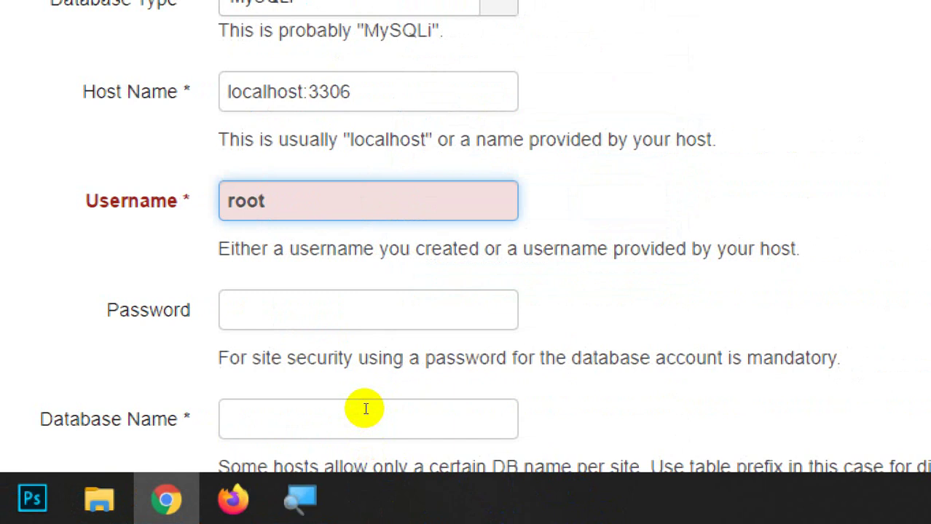
pyautogui.press('Tab')
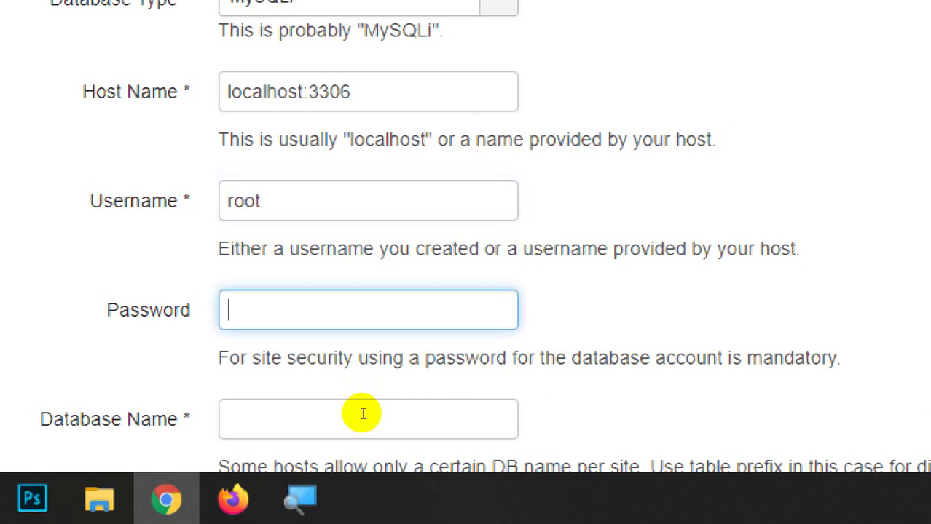
pyautogui.write('roo')
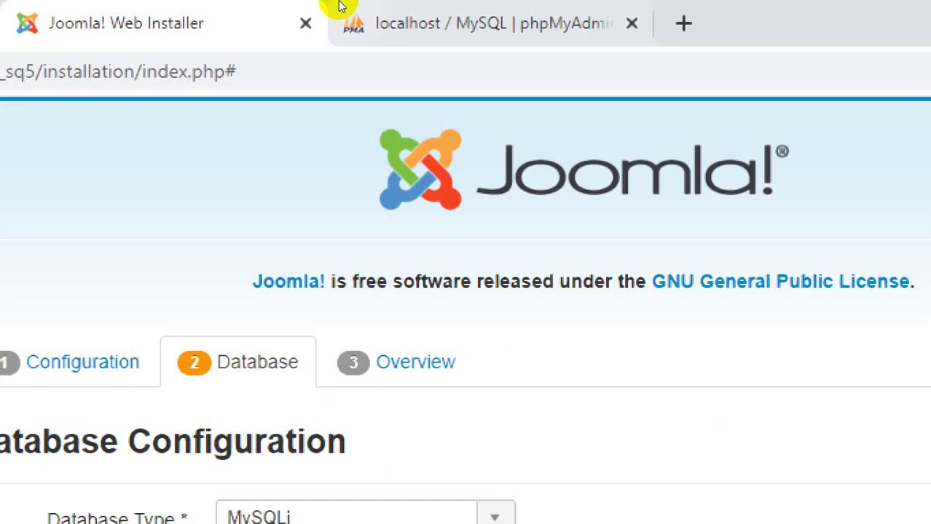
# Step: Review phpMyAdmin's existing databases (joomla_practice, joomla_sq10), then go back to the Joomla installer
pyautogui.click(370, 8)
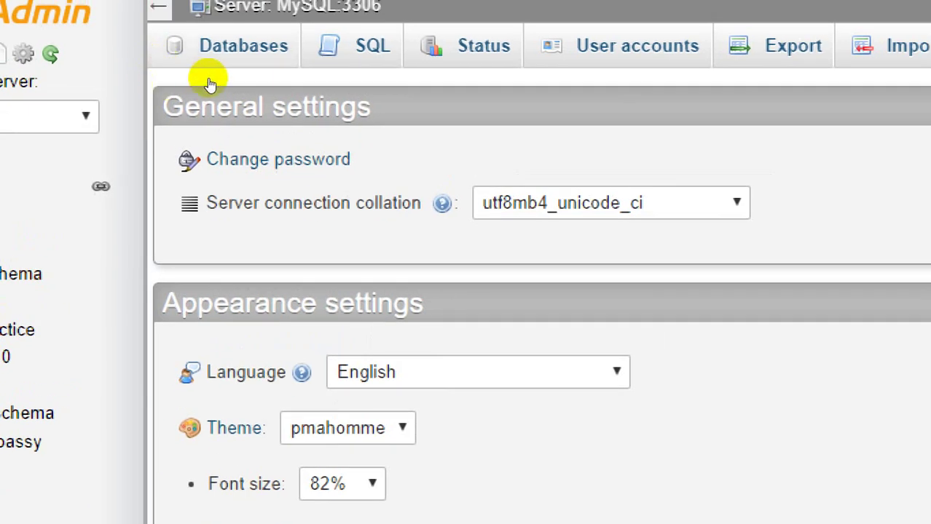
pyautogui.click(211, 76)
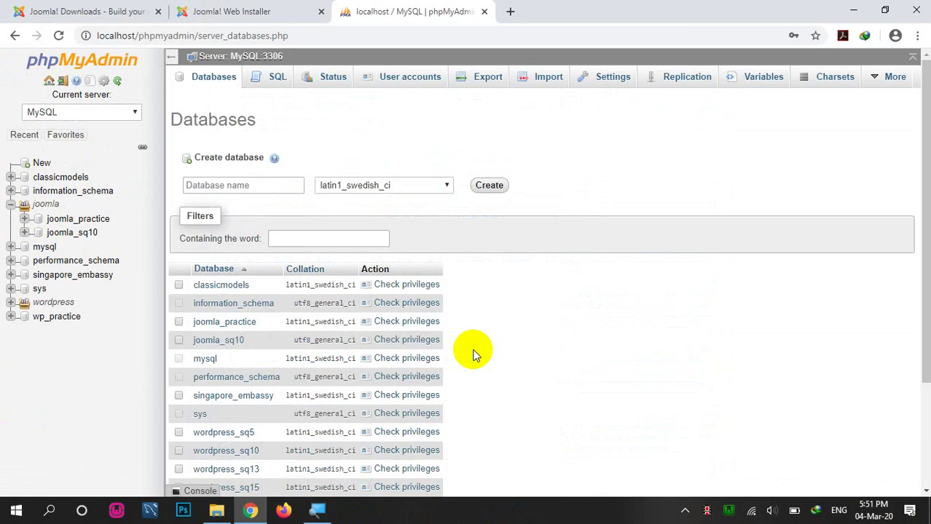
pyautogui.click(284, 9)
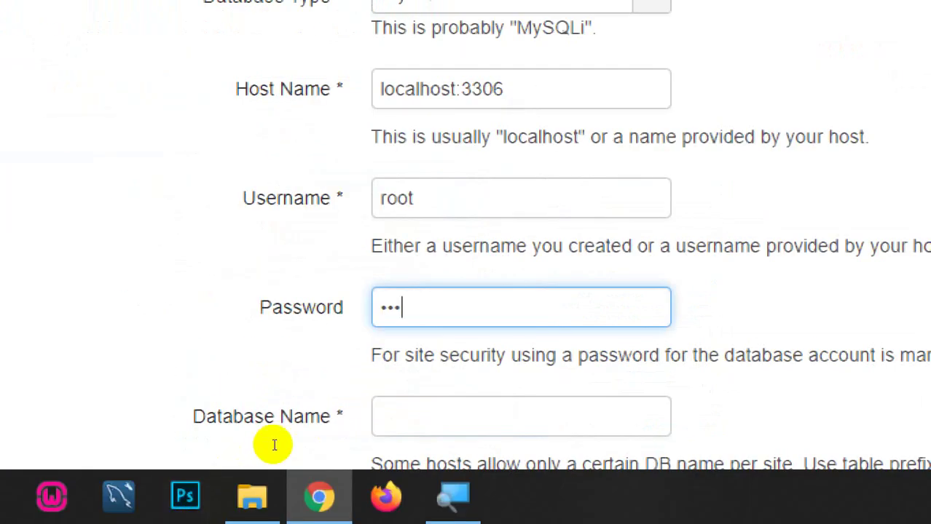
# Step: Enter joomla_sq5 as the installer's Database Name
pyautogui.press('Tab')
pyautogui.write('jooml')
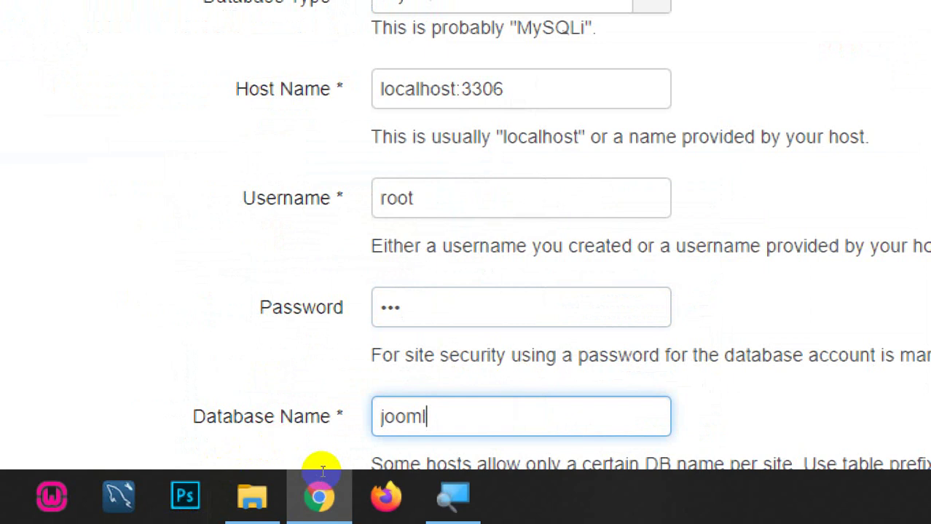
pyautogui.write('a_sq5')
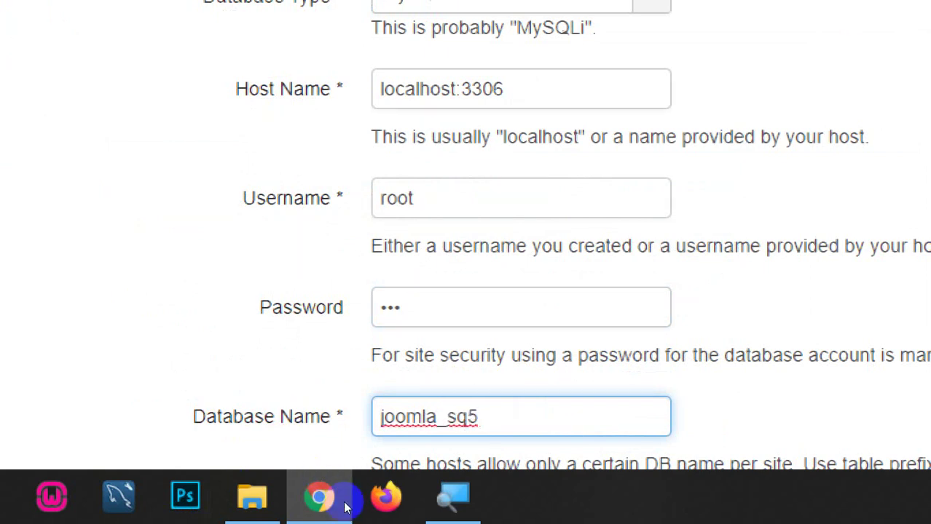
pyautogui.scroll(-4, 361, 466)
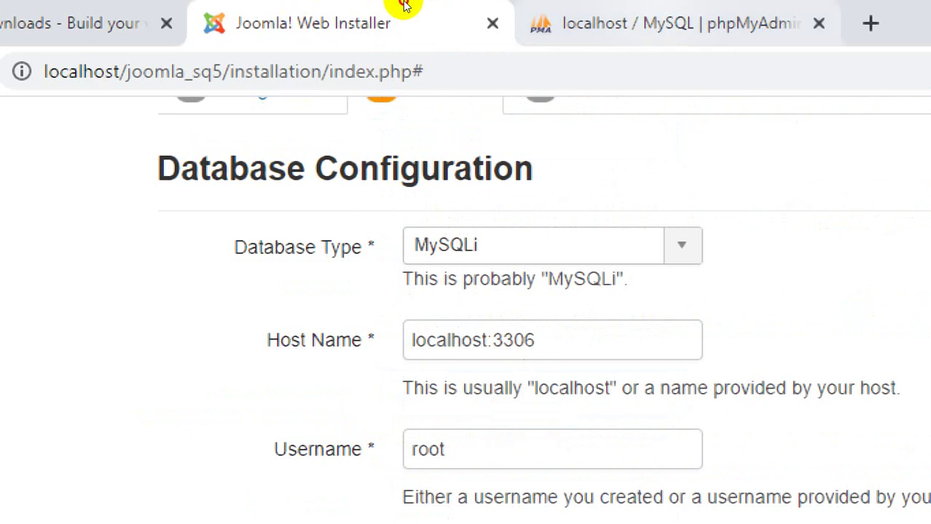
pyautogui.click(624, 21)
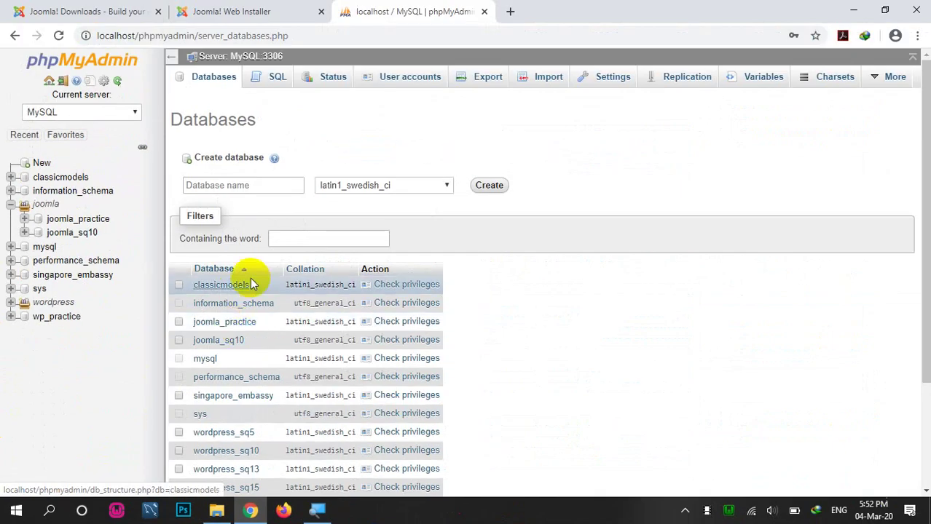
pyautogui.click(232, 6)
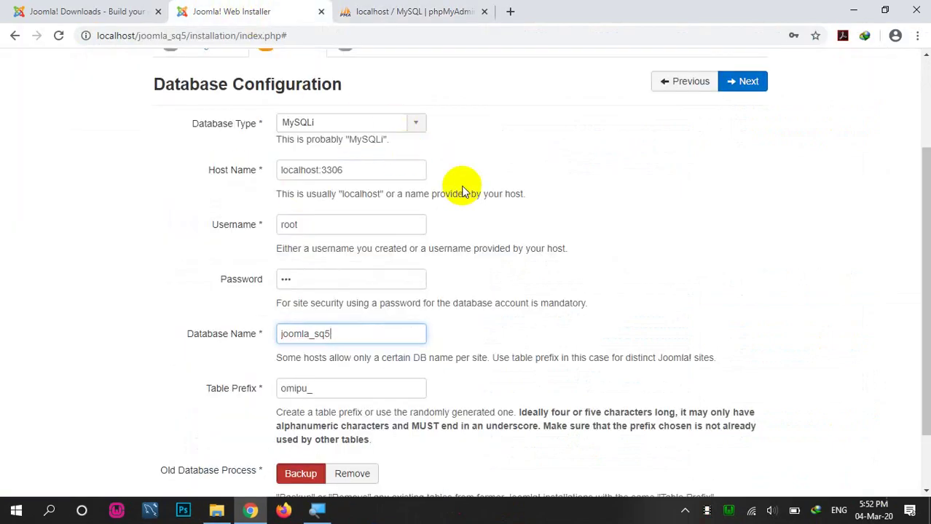
pyautogui.scroll(-1, 480, 295)
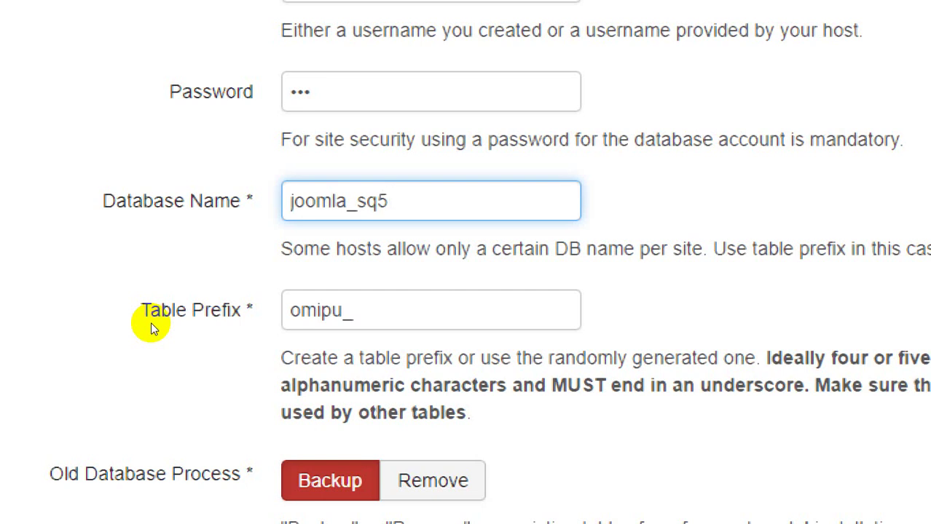
# Step: Replace the generated omipu_ table prefix by typing the new prefix sq
pyautogui.doubleClick(299, 311)
pyautogui.write('s_')
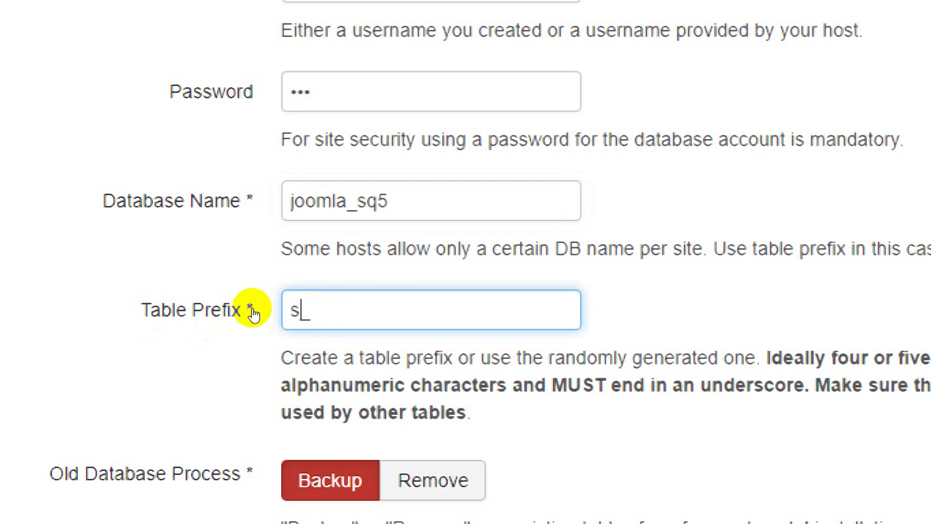
pyautogui.write('q')
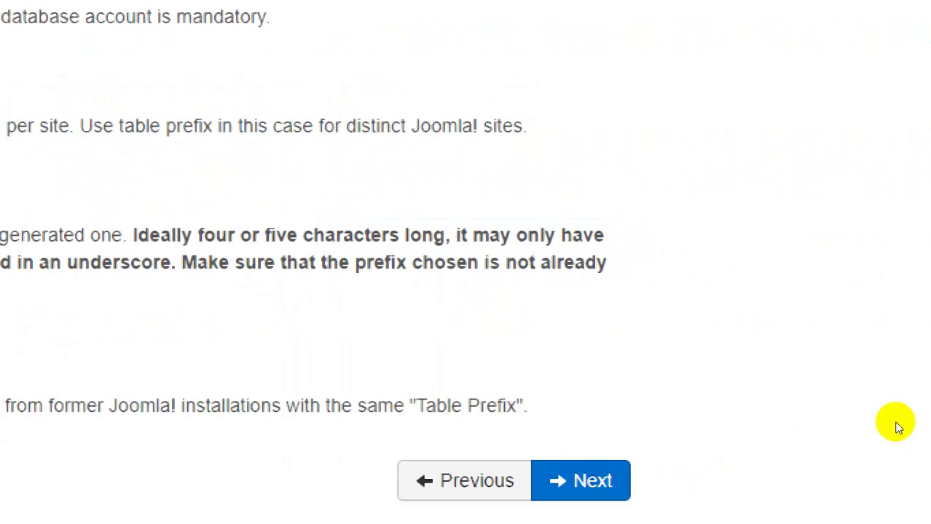
# Step: Submit the database settings, read the ownership-verification error, and open the Joomla_SQ5 folder in File Explorer
pyautogui.press('Return')
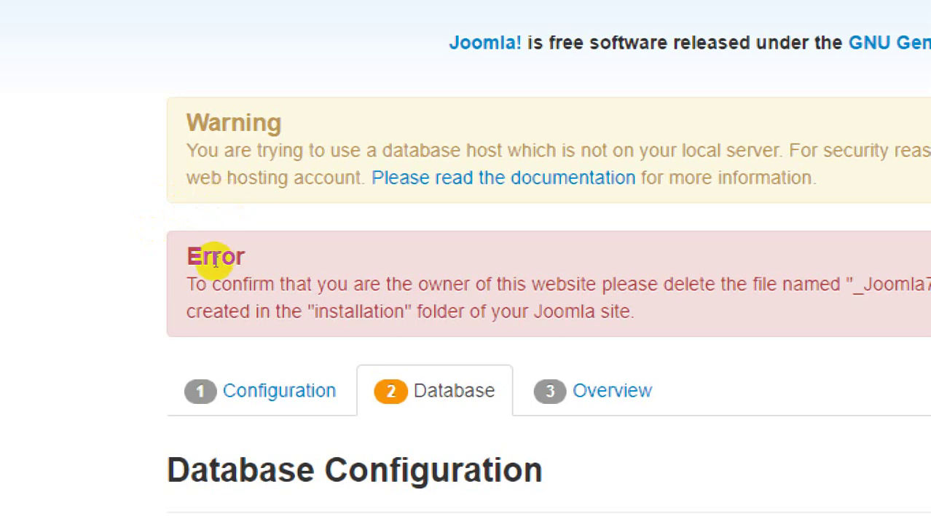
pyautogui.moveTo(258, 284); pyautogui.dragTo(380, 264)
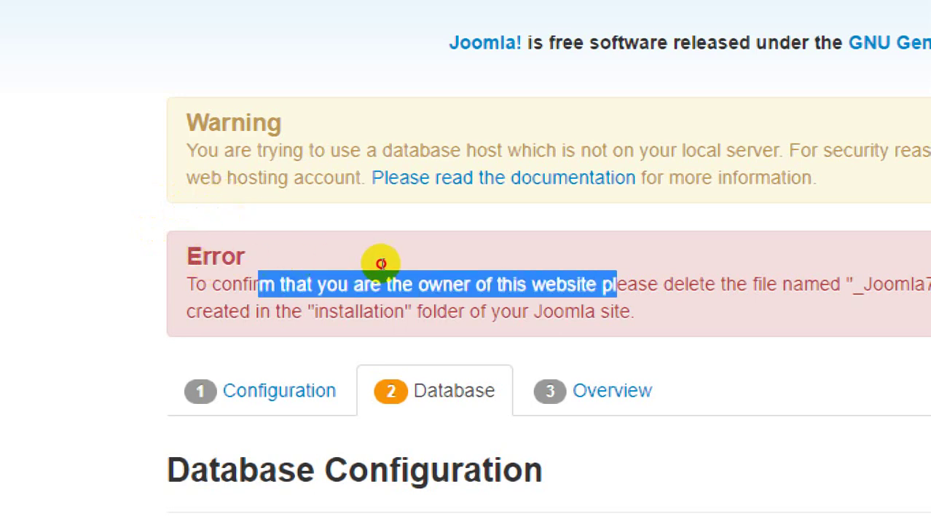
pyautogui.click(485, 270)
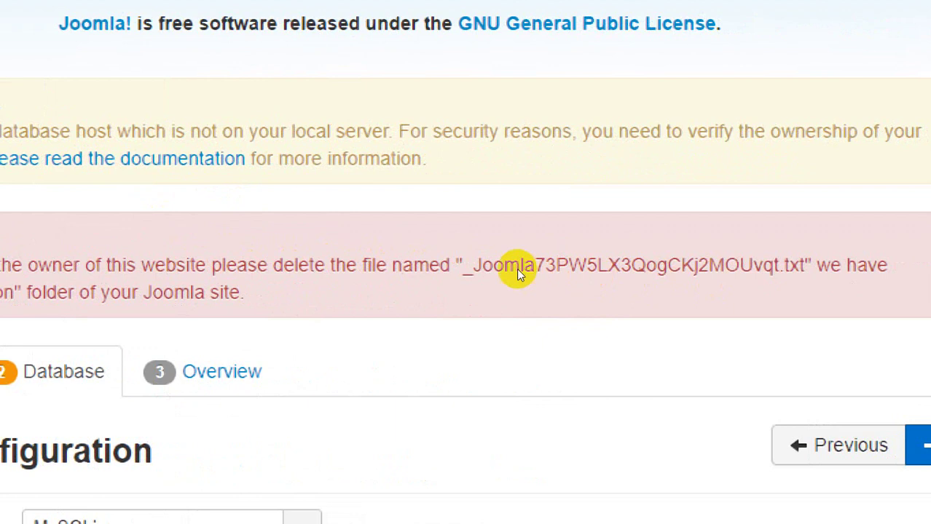
pyautogui.moveTo(309, 266); pyautogui.dragTo(663, 264)
pyautogui.click(493, 269)
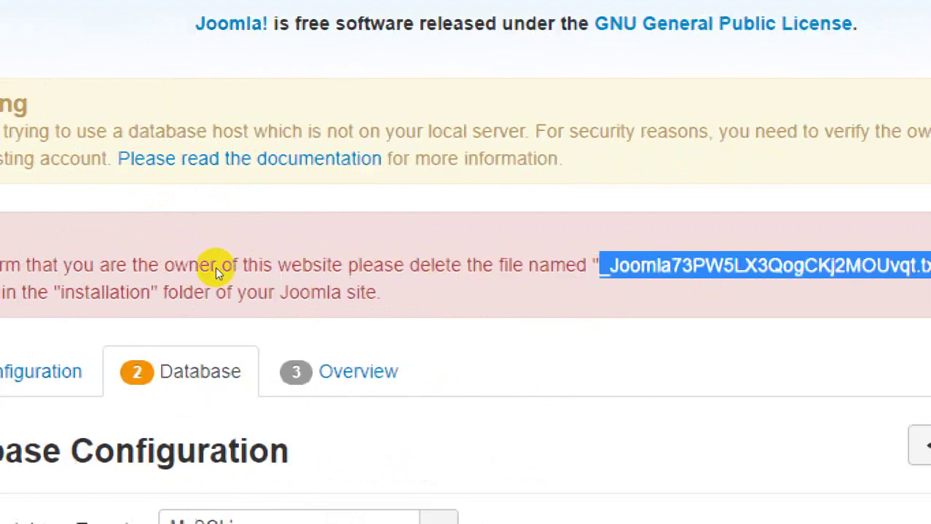
pyautogui.moveTo(141, 292); pyautogui.dragTo(63, 281)
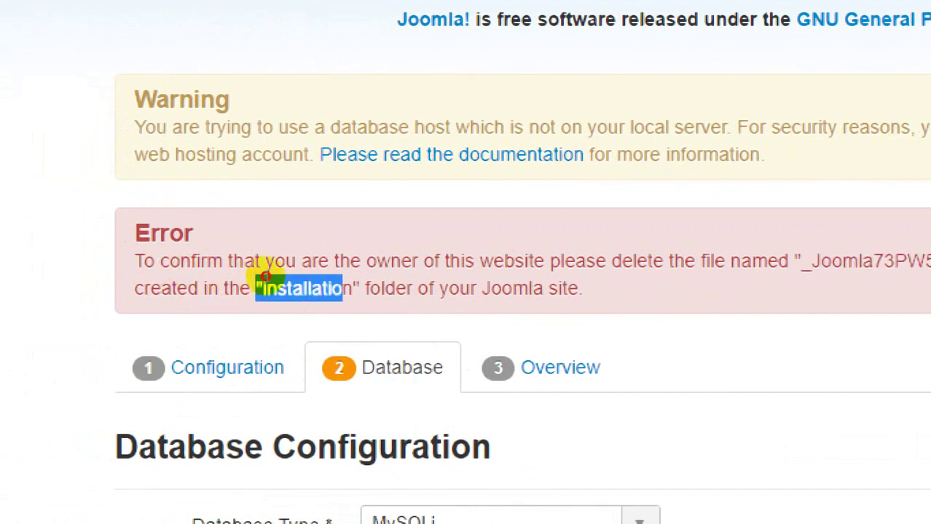
pyautogui.moveTo(265, 276); pyautogui.dragTo(276, 278)
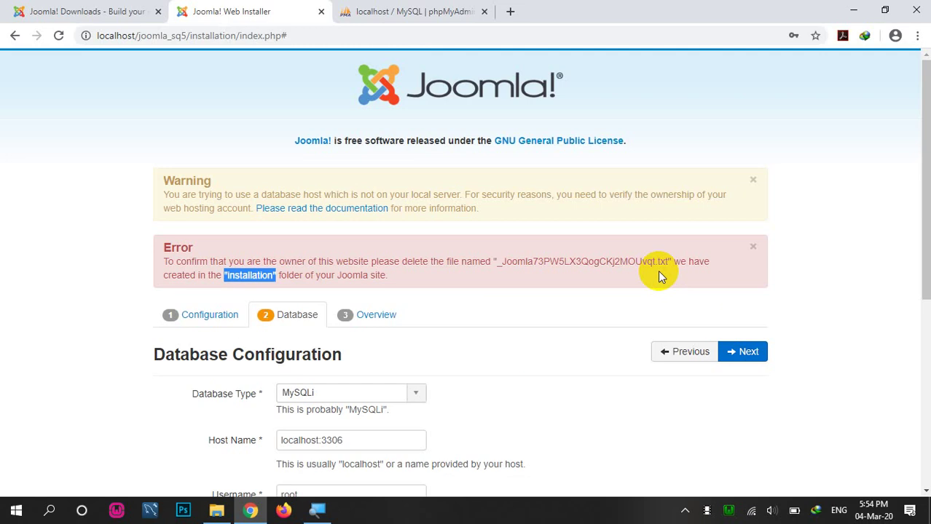
pyautogui.scroll(-2, 576, 368)
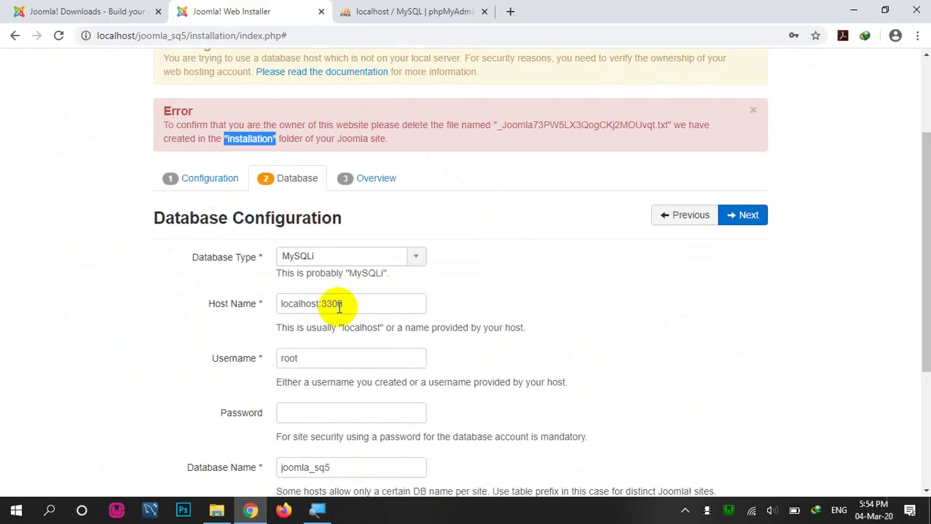
pyautogui.click(217, 511)
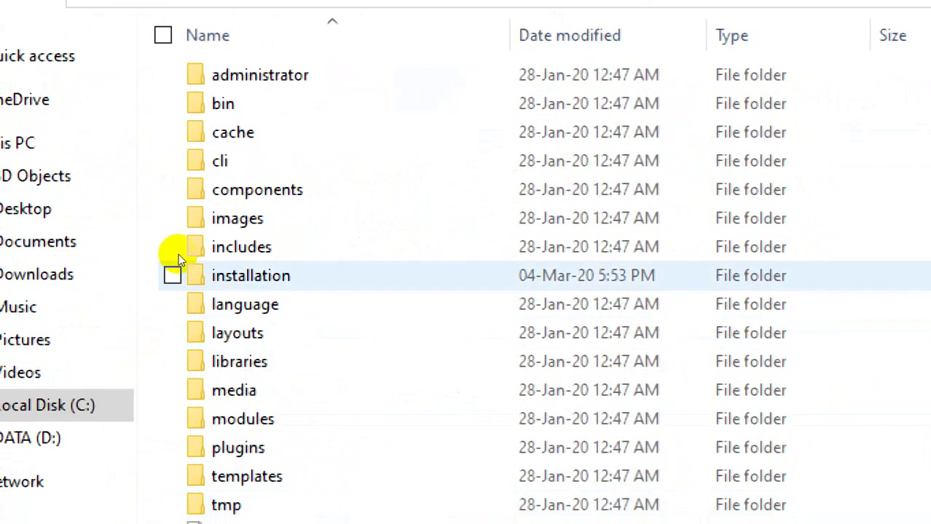
# Step: Delete the generated _Joomla verification .txt file from the Joomla_SQ5 installation folder
pyautogui.doubleClick(181, 262)
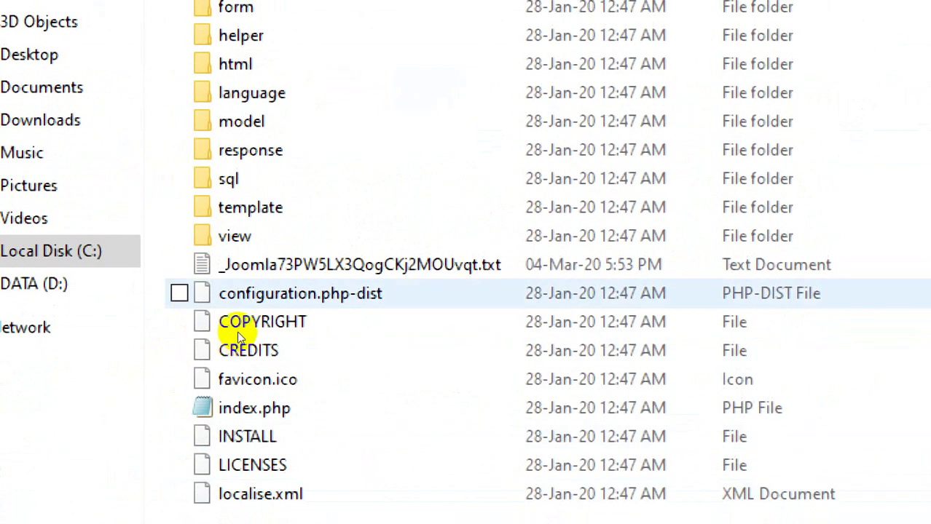
pyautogui.click(240, 264)
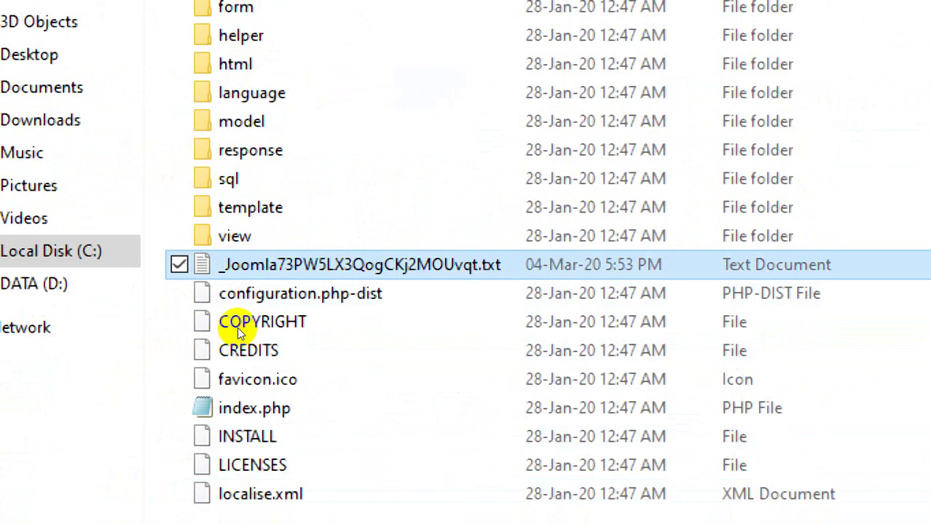
pyautogui.press('Delete')
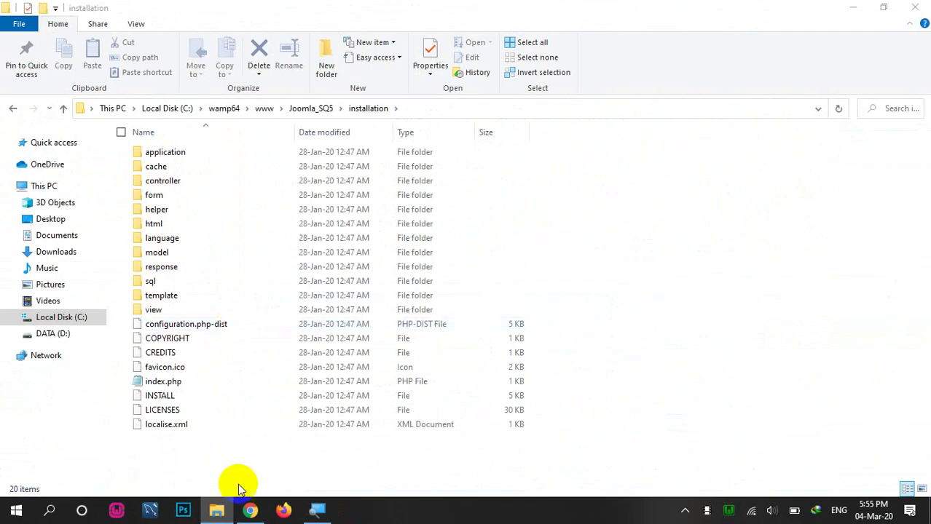
pyautogui.click(250, 510)
# Step: Resubmit the database form with the database password filled in, reaching the Overview step
pyautogui.click(575, 244)
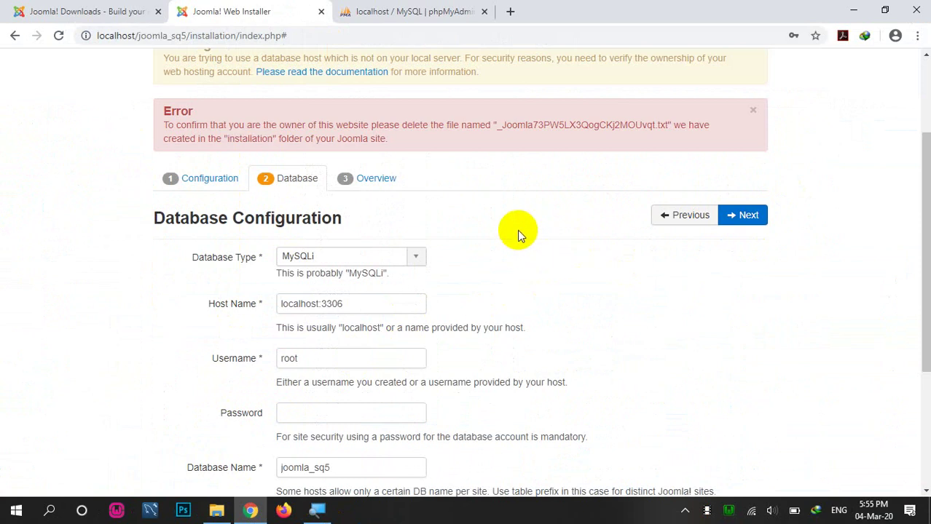
pyautogui.scroll(-2, 479, 232)
pyautogui.scroll(3, 479, 232)
pyautogui.scroll(2, 479, 231)
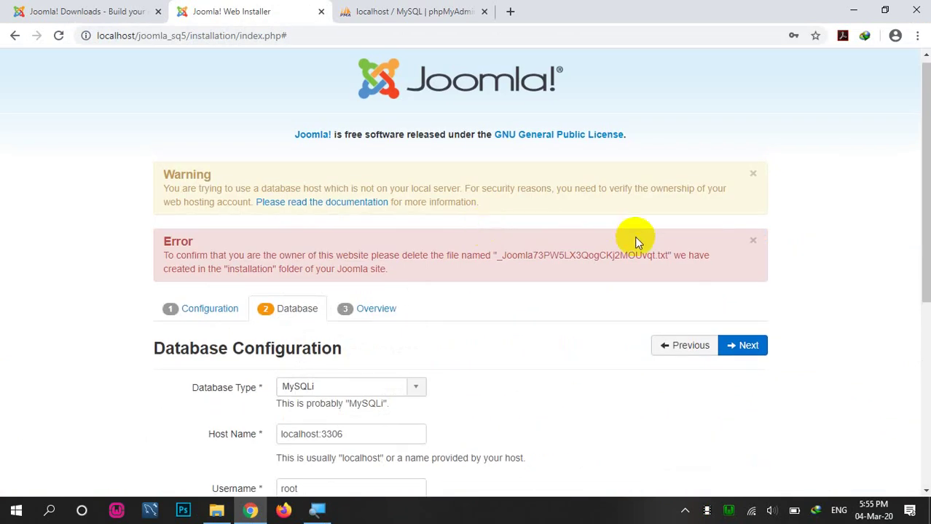
pyautogui.click(747, 345)
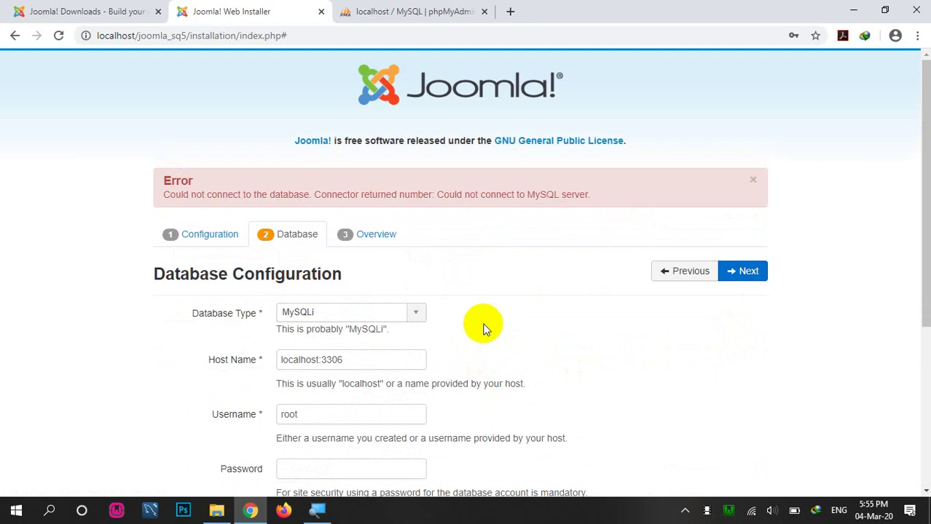
pyautogui.scroll(-2, 483, 331)
pyautogui.click(369, 332)
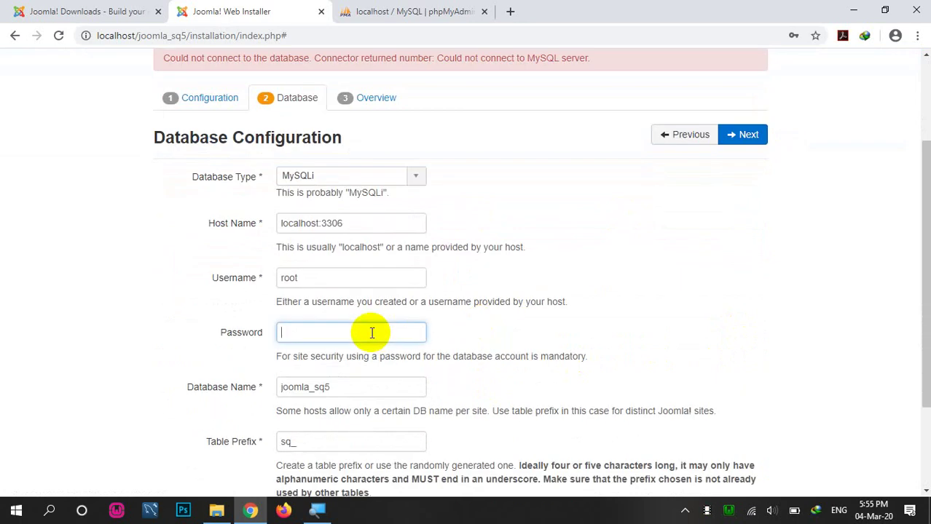
pyautogui.write('123')
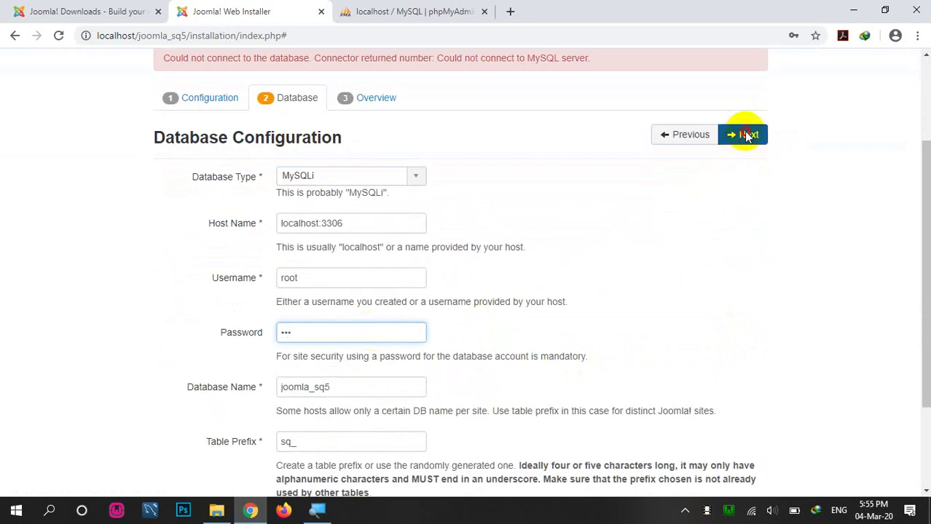
pyautogui.click(742, 134)
pyautogui.scroll(-3, 421, 348)
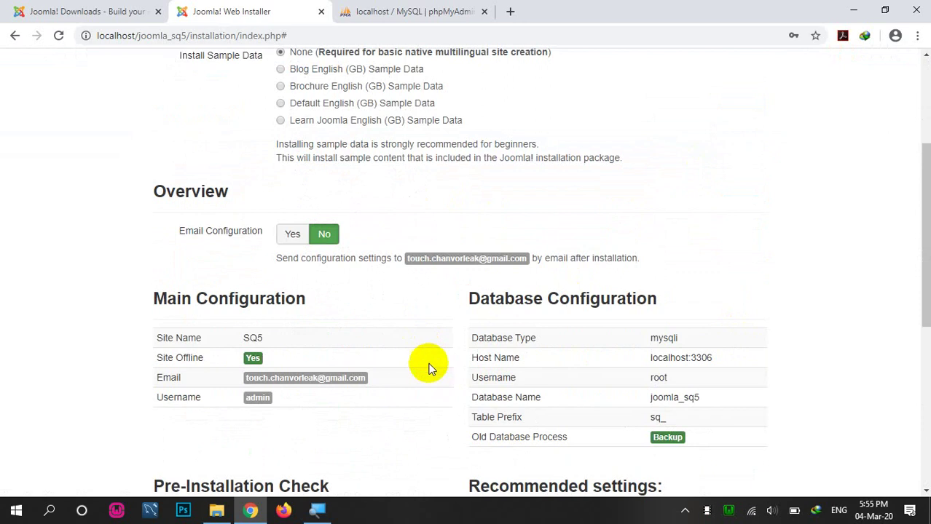
# Step: Choose Blog English (GB) Sample Data, review the overview summary, and start the installation
pyautogui.scroll(3, 426, 364)
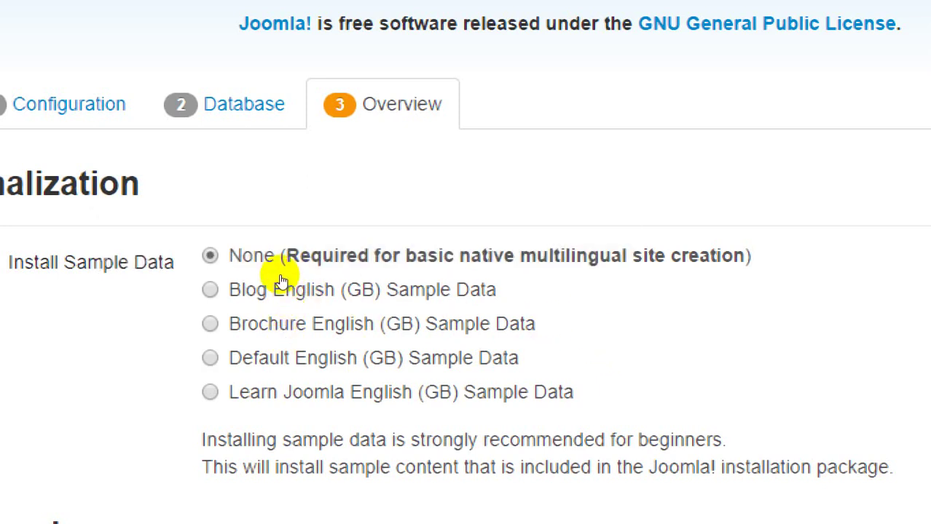
pyautogui.click(281, 280)
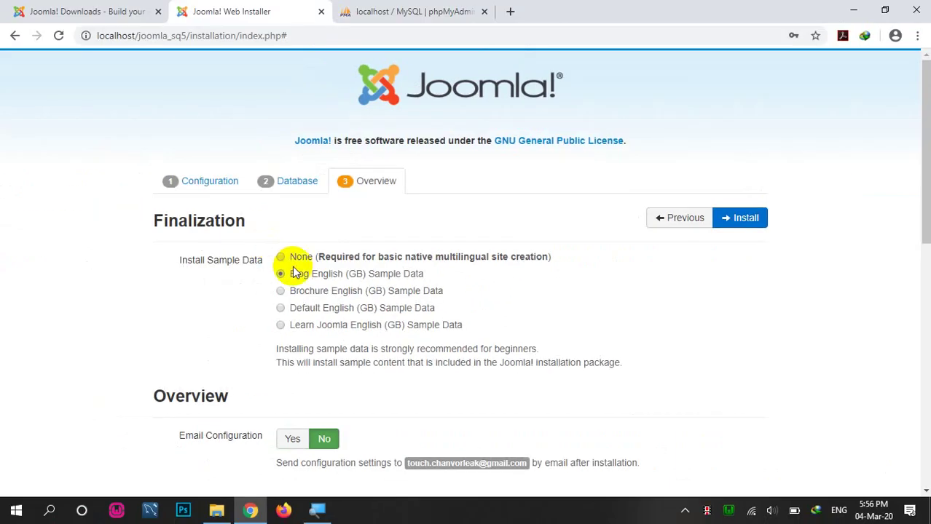
pyautogui.scroll(-3, 231, 410)
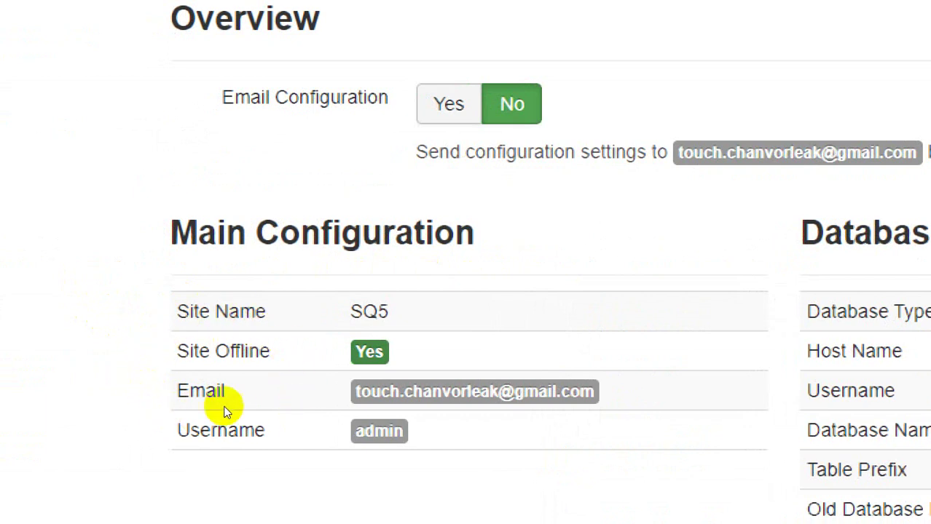
pyautogui.tripleClick(322, 379)
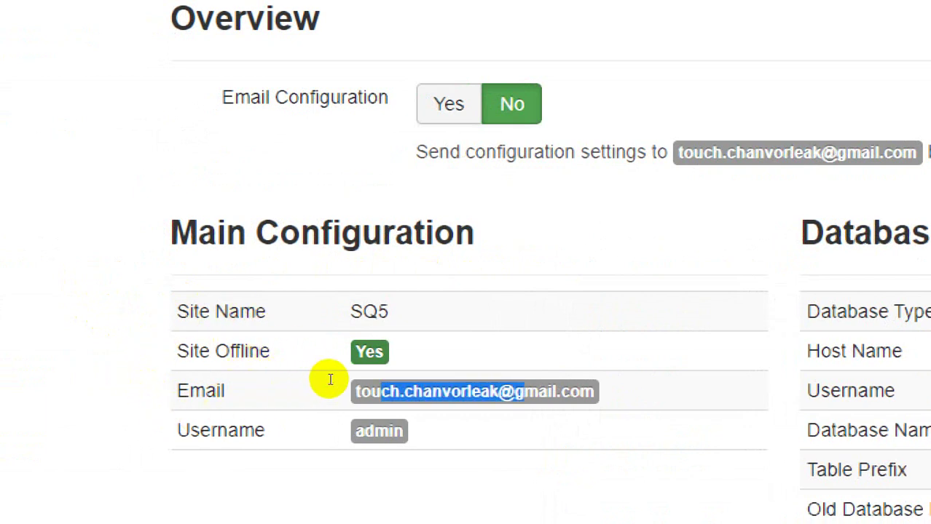
pyautogui.click(297, 391)
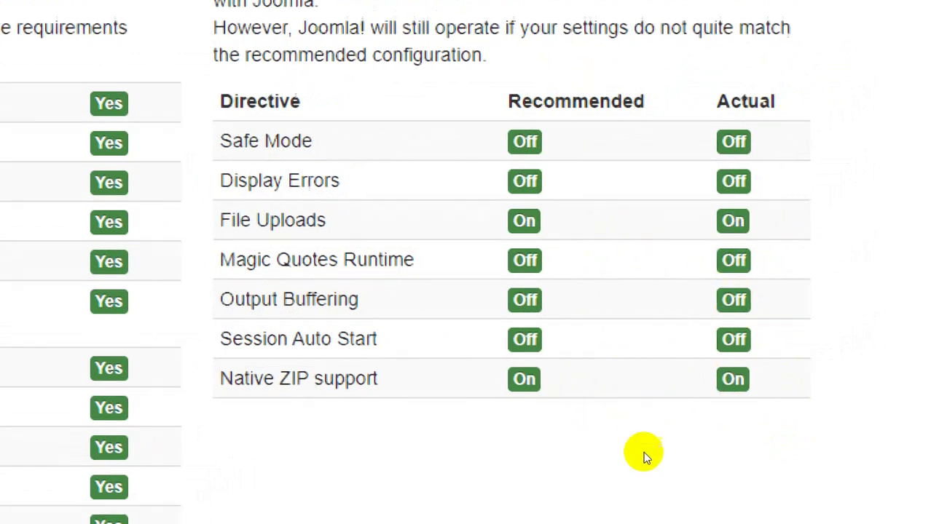
pyautogui.scroll(-2, 684, 449)
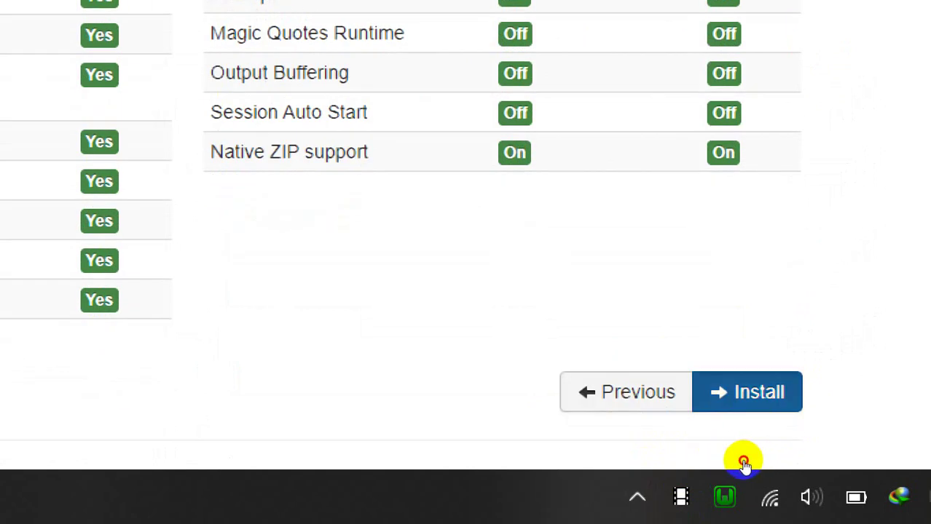
pyautogui.click(743, 397)
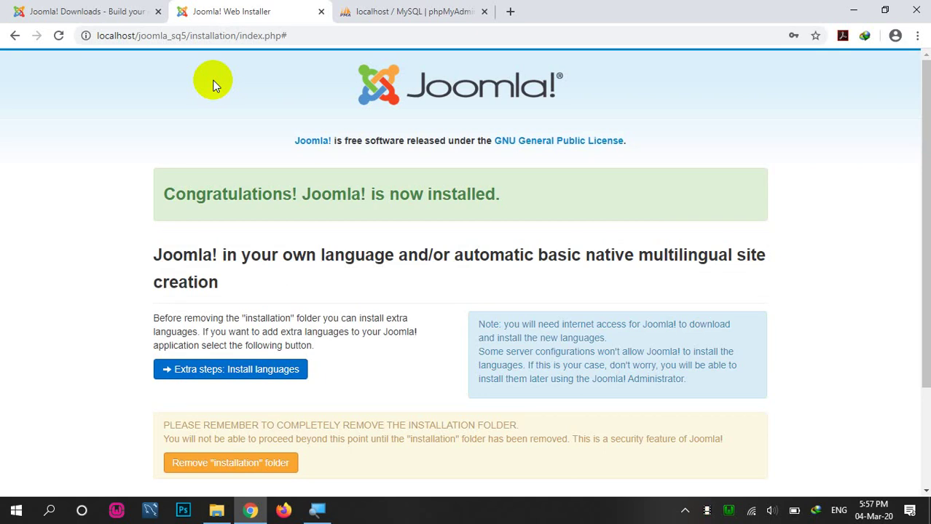
# Step: Scroll the finished installation page down to the installation-folder removal warning
pyautogui.scroll(-2, 328, 137)
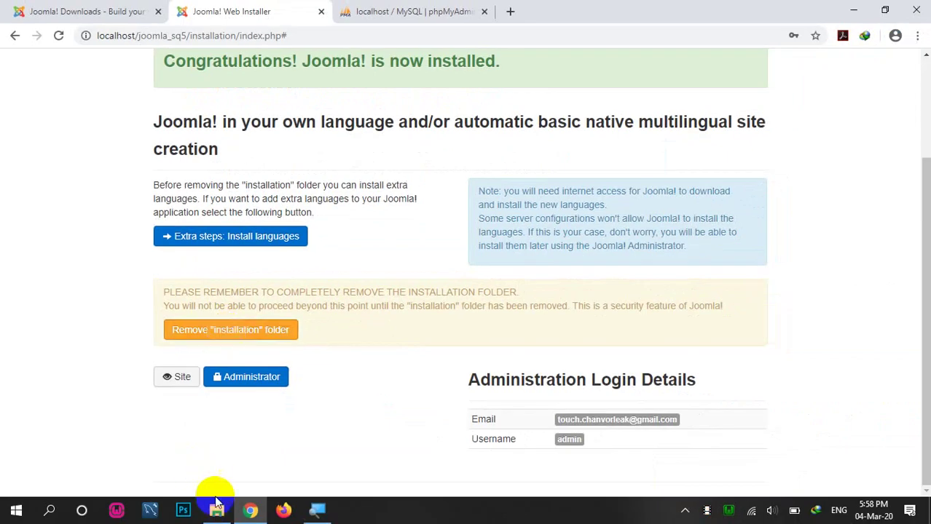
# Step: Remove the installation folder and confirm it is gone from Joomla_SQ5 in File Explorer
pyautogui.click(216, 508)
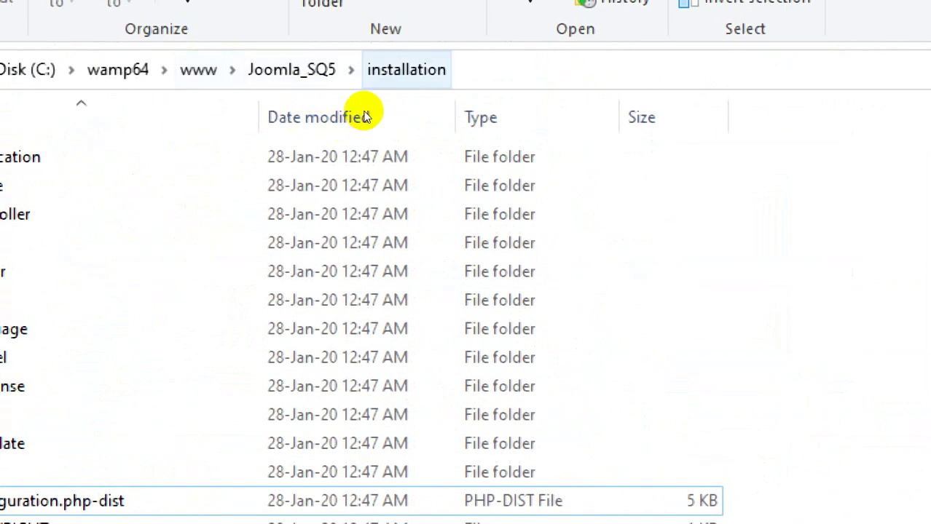
pyautogui.click(313, 71)
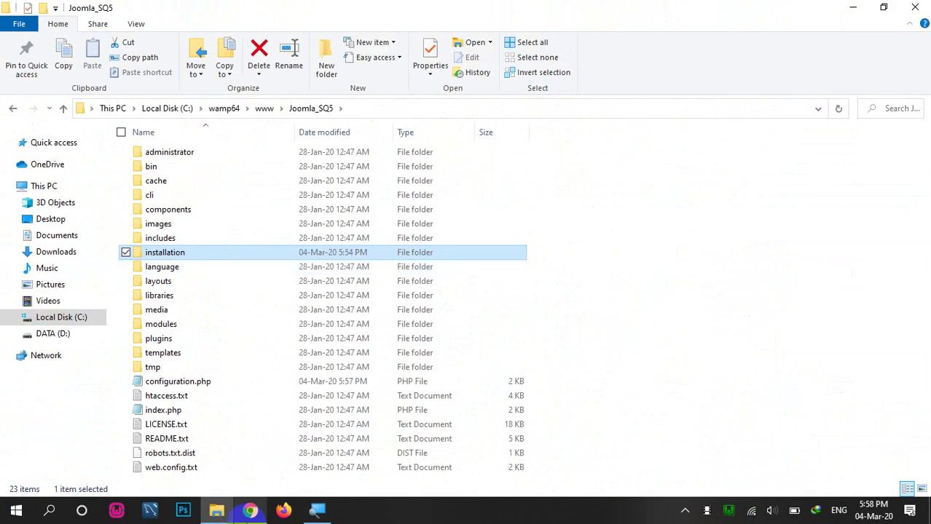
pyautogui.click(250, 509)
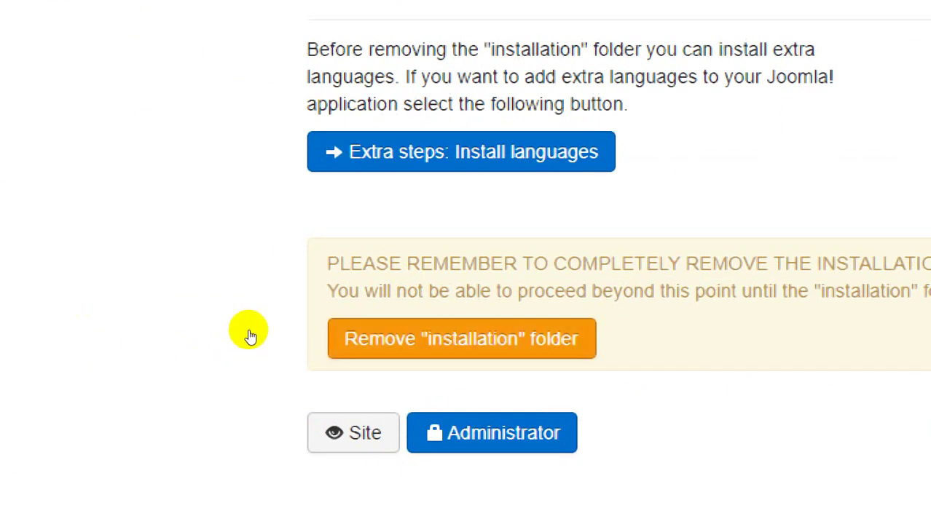
pyautogui.click(187, 264)
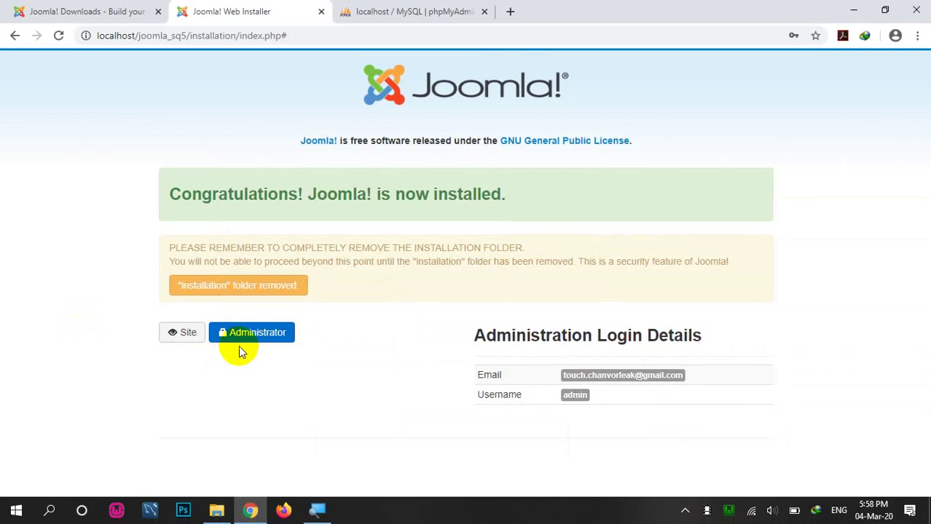
pyautogui.click(216, 510)
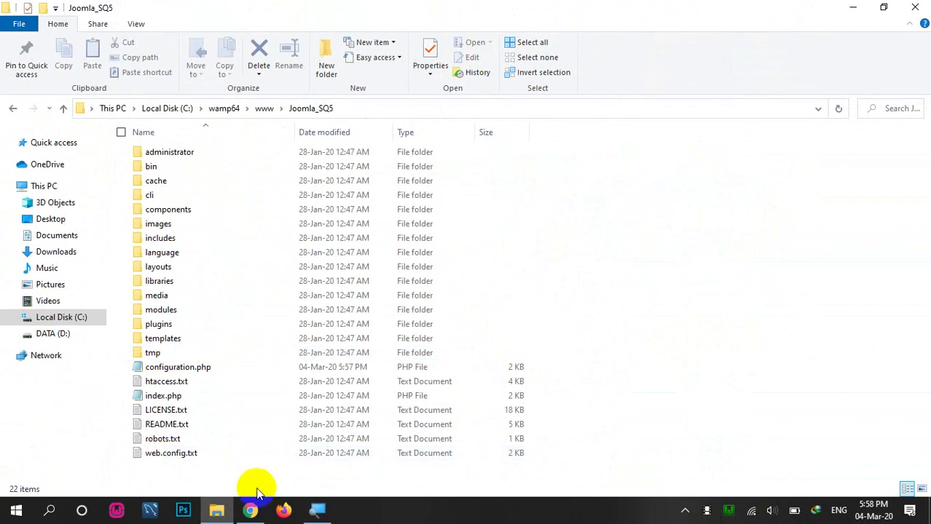
pyautogui.click(250, 510)
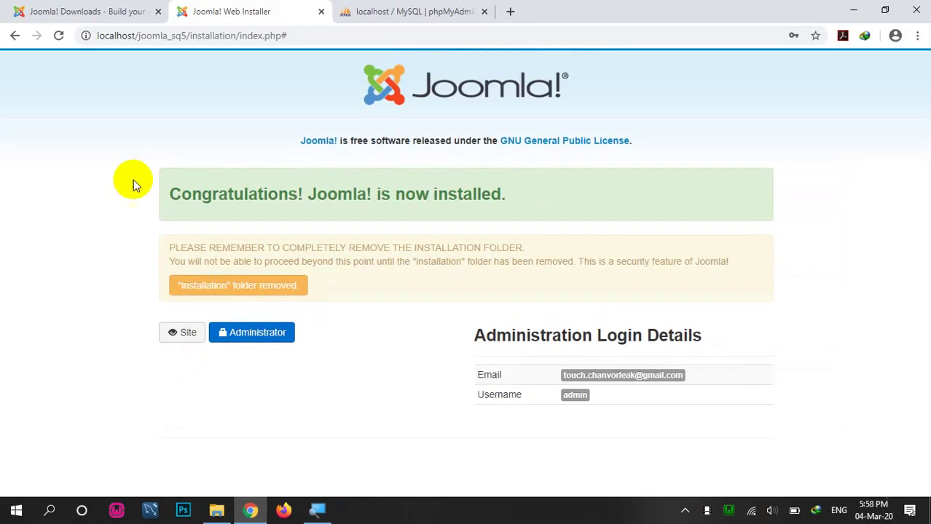
# Step: Load localhost/joomla_sq5 in a new browser tab
pyautogui.click(509, 11)
pyautogui.write('lo')
pyautogui.press('End')
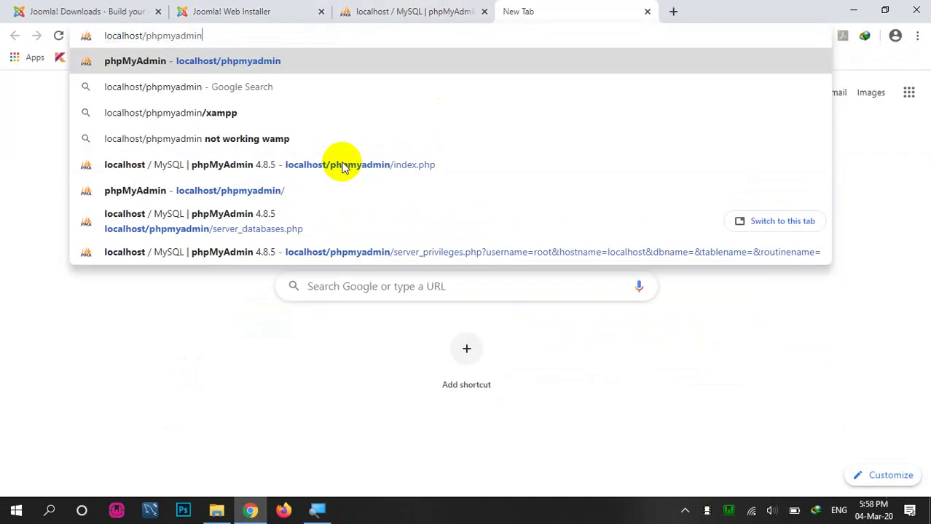
pyautogui.press('BackSpace')
pyautogui.press('BackSpace')
pyautogui.press('BackSpace')
pyautogui.press('BackSpace')
pyautogui.press('BackSpace')
pyautogui.press('BackSpace')
pyautogui.press('BackSpace')
pyautogui.press('BackSpace')
pyautogui.press('BackSpace')
pyautogui.press('BackSpace')
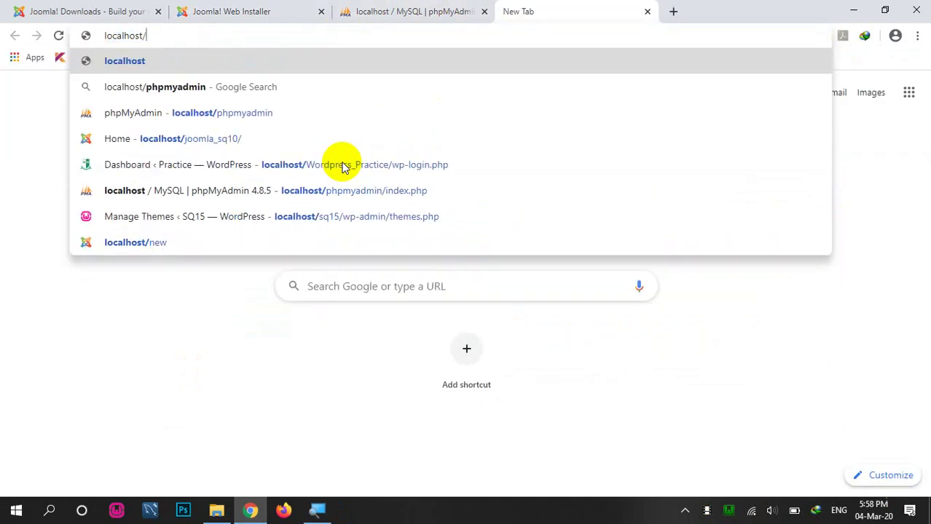
pyautogui.write('joom')
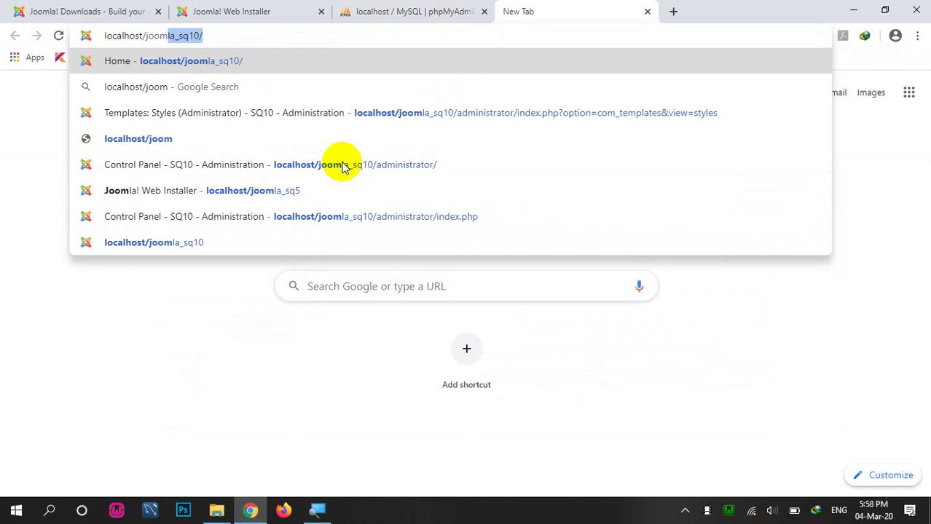
pyautogui.write('la_sq')
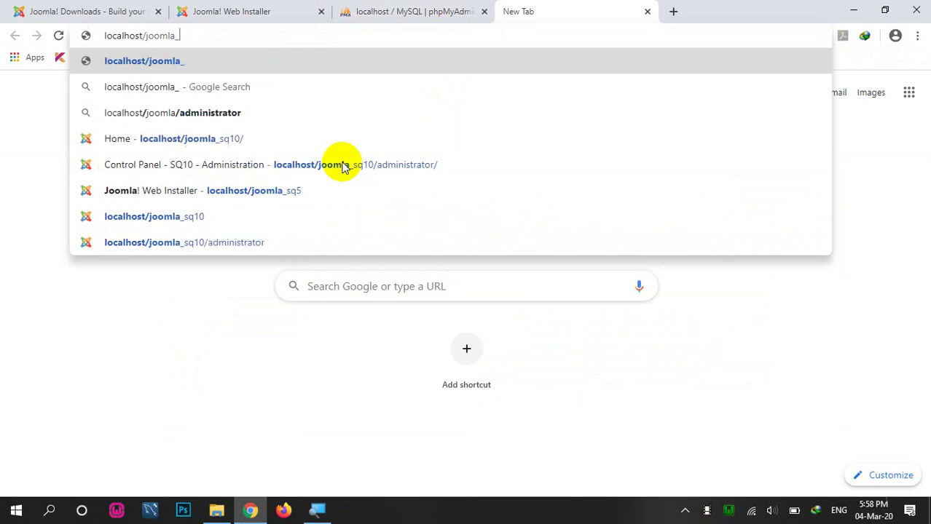
pyautogui.write('5')
pyautogui.press('Return')
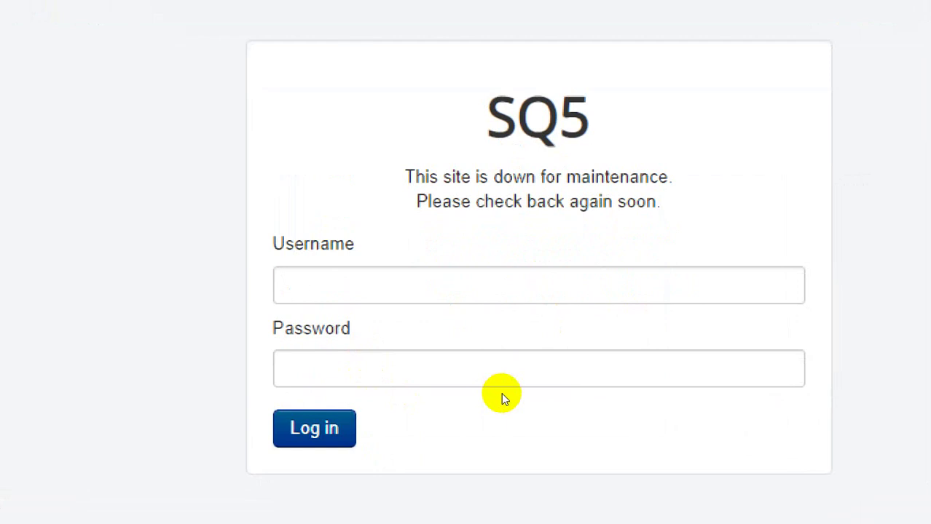
# Step: Log in to the site with the administrator username and password
pyautogui.click(456, 292)
pyautogui.write('a')
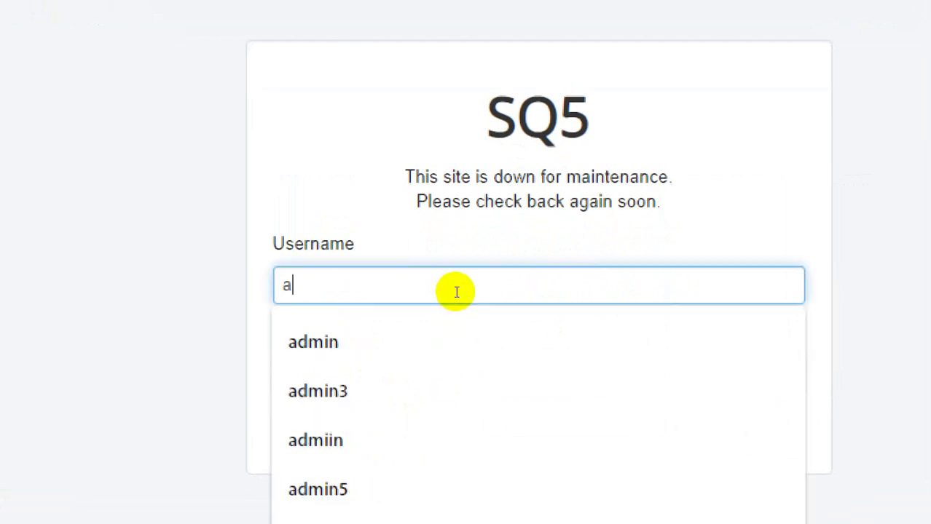
pyautogui.write('dmin')
pyautogui.press('Tab')
pyautogui.write('adm')
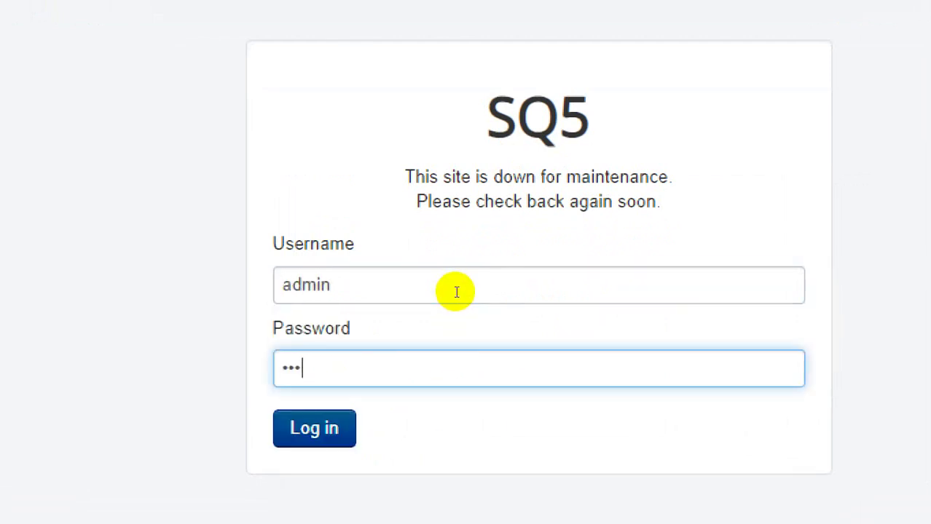
pyautogui.write('in')
pyautogui.press('Return')
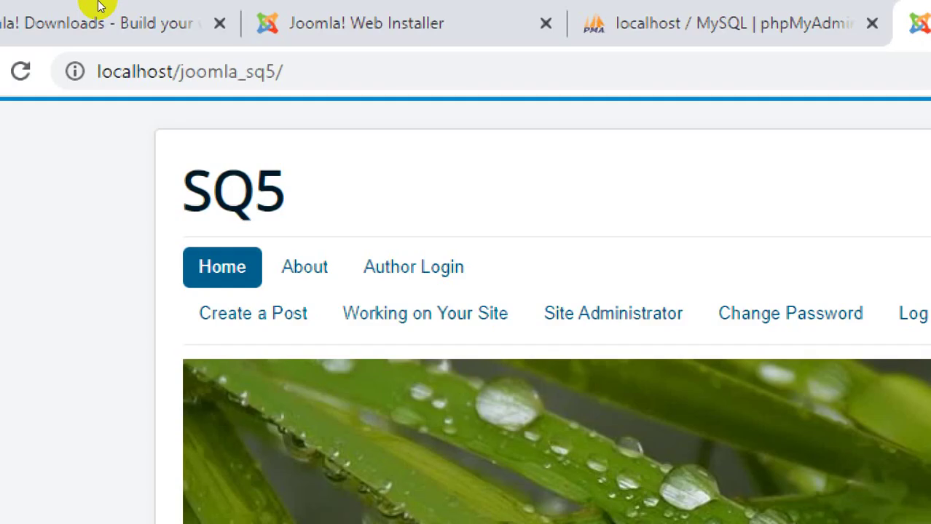
# Step: Load the SQ5 site's administrator/ page and log in as admin with the account password
pyautogui.hotkey('ctrl', 'l')
pyautogui.press('End')
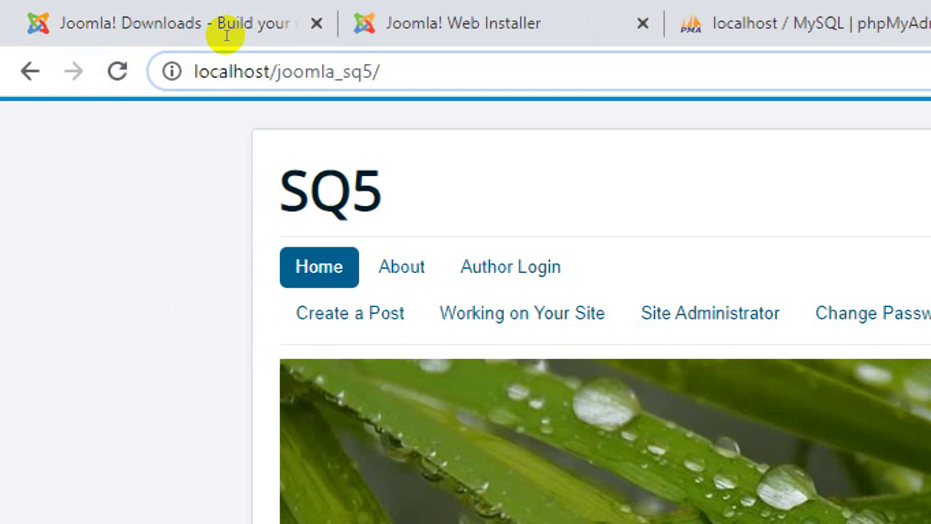
pyautogui.write('adminis')
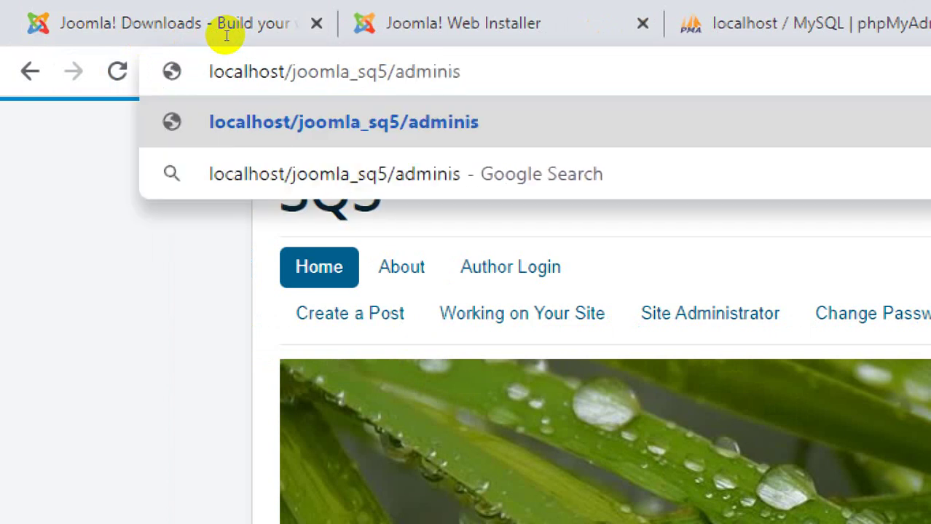
pyautogui.write('trator')
pyautogui.press('Return')
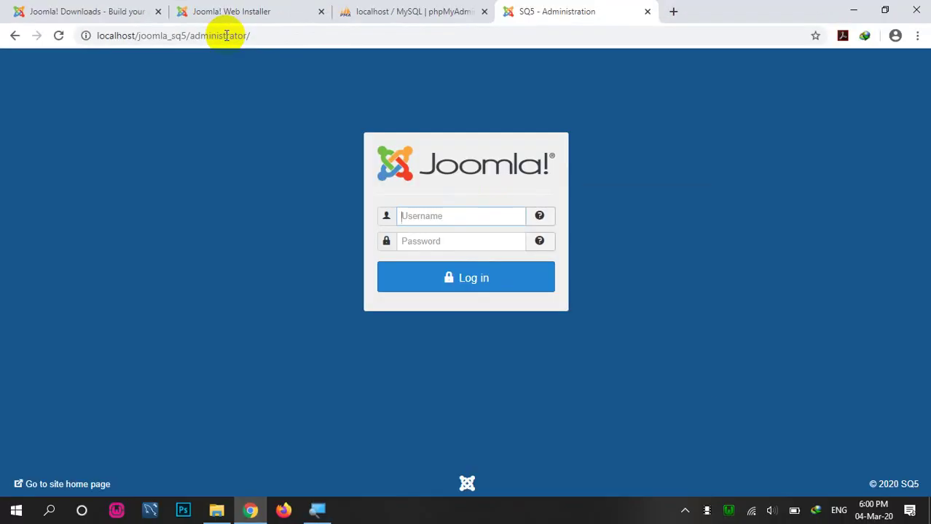
pyautogui.write('a')
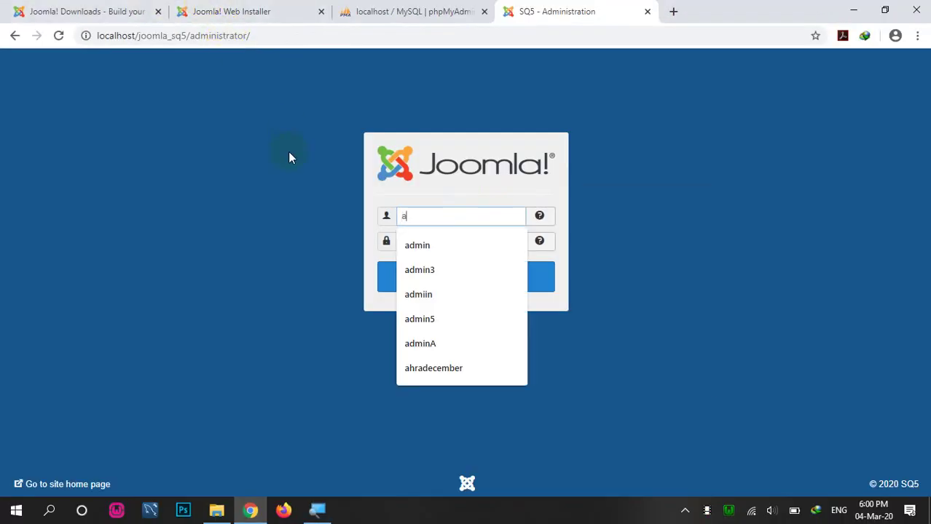
pyautogui.write('dmin')
pyautogui.press('Tab')
pyautogui.write('admin')
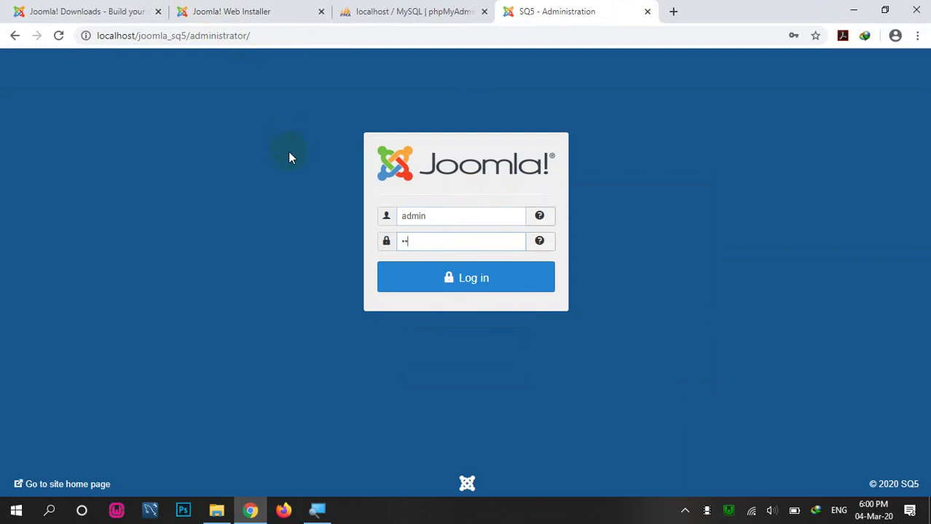
pyautogui.press('Return')
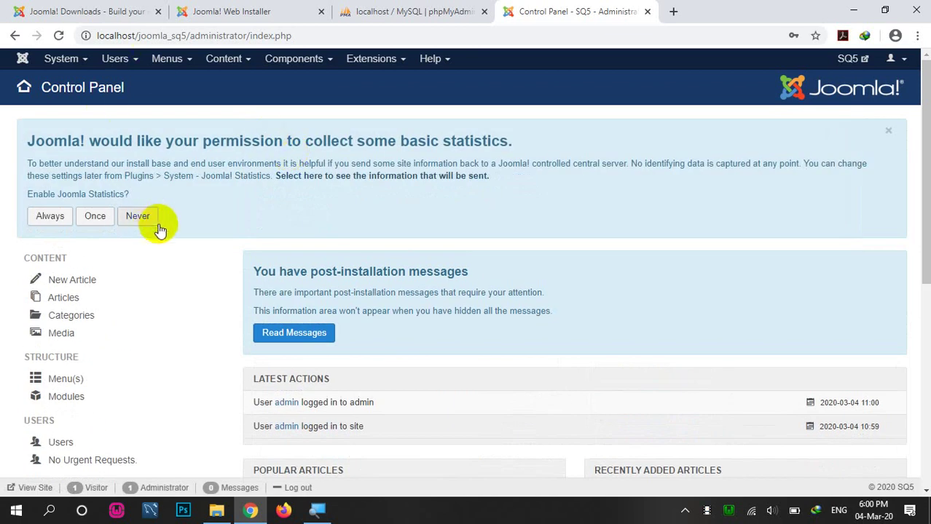
# Step: Choose Never for usage statistics, preview the SQ5 front page, then switch to phpMyAdmin's joomla_sq5 database
pyautogui.click(146, 218)
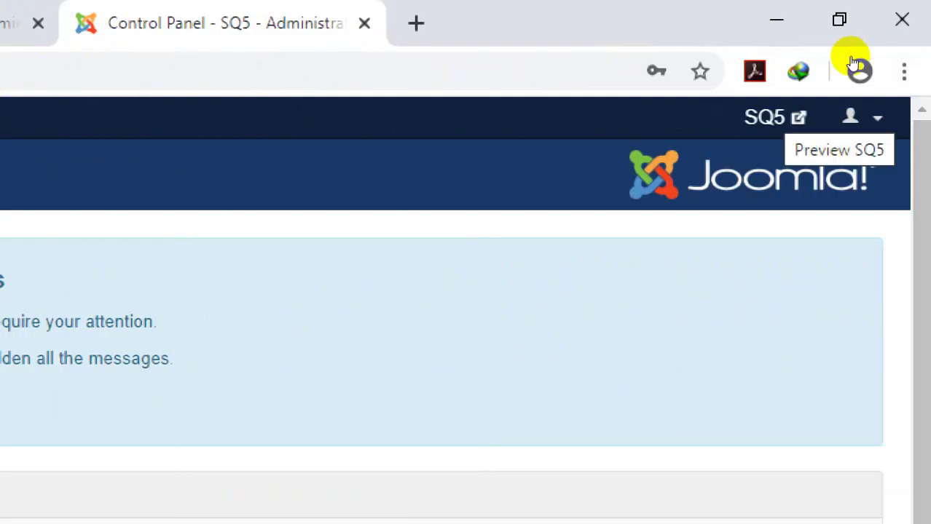
pyautogui.click(794, 117)
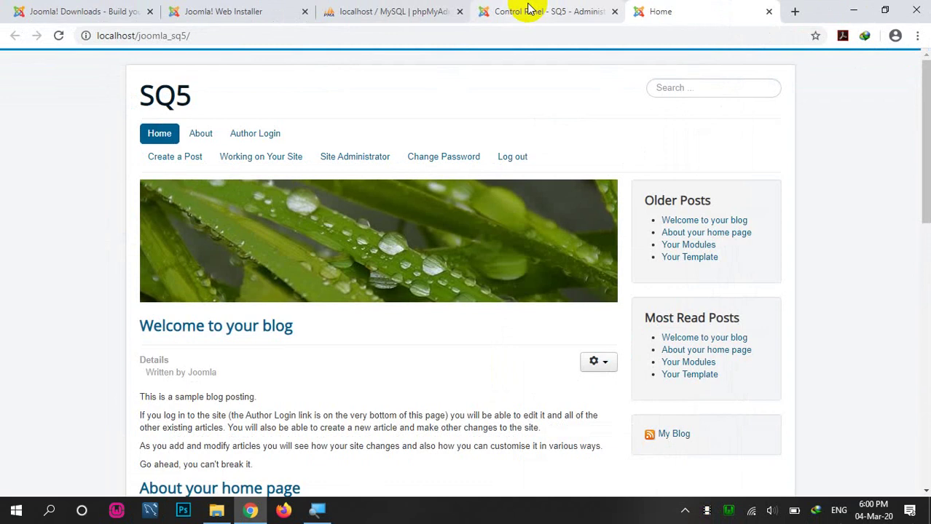
pyautogui.click(528, 7)
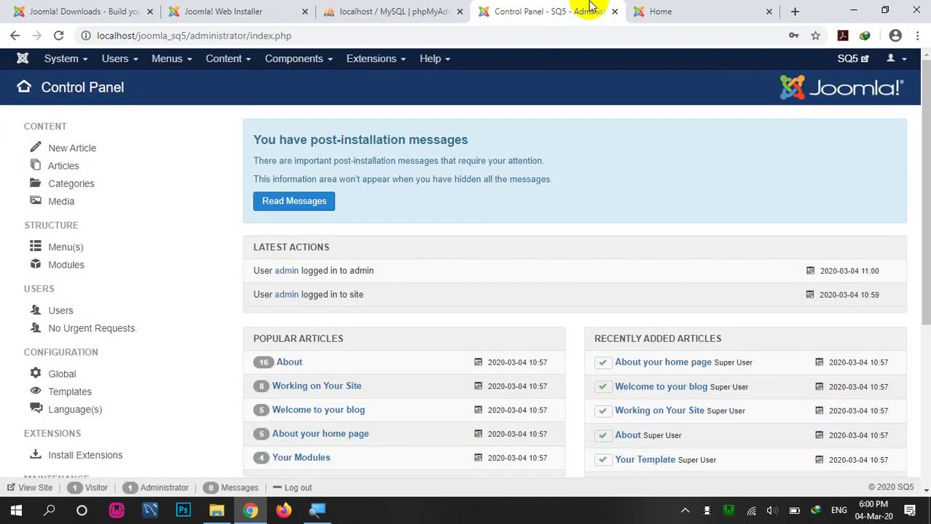
pyautogui.click(669, 7)
pyautogui.click(328, 9)
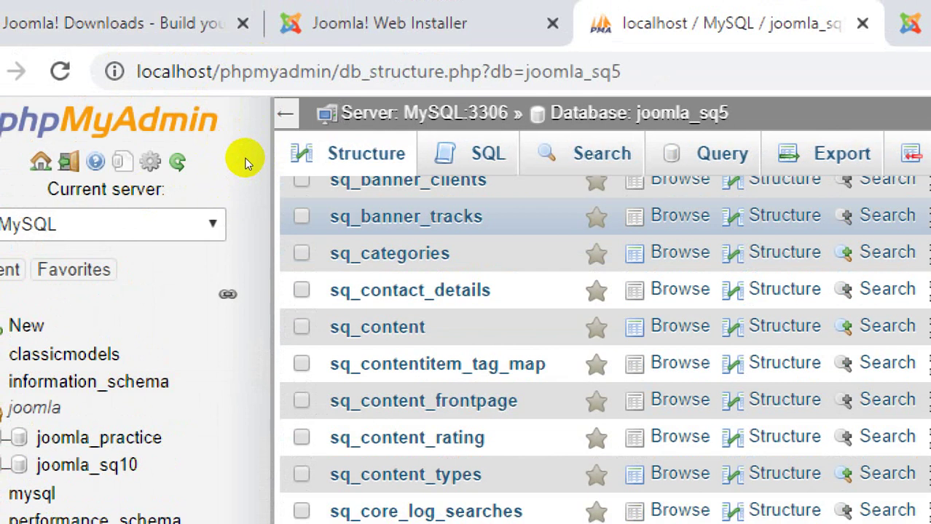
# Step: Scroll the joomla_sq5 structure list to confirm its 78 sq_ tables, then go back to the Control Panel - SQ5 tab
pyautogui.scroll(-20, 245, 161)
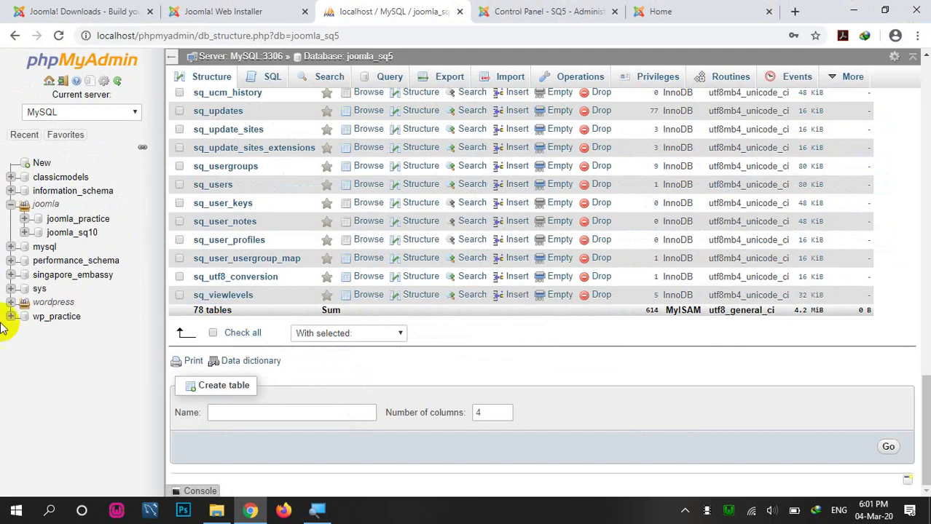
pyautogui.click(554, 11)
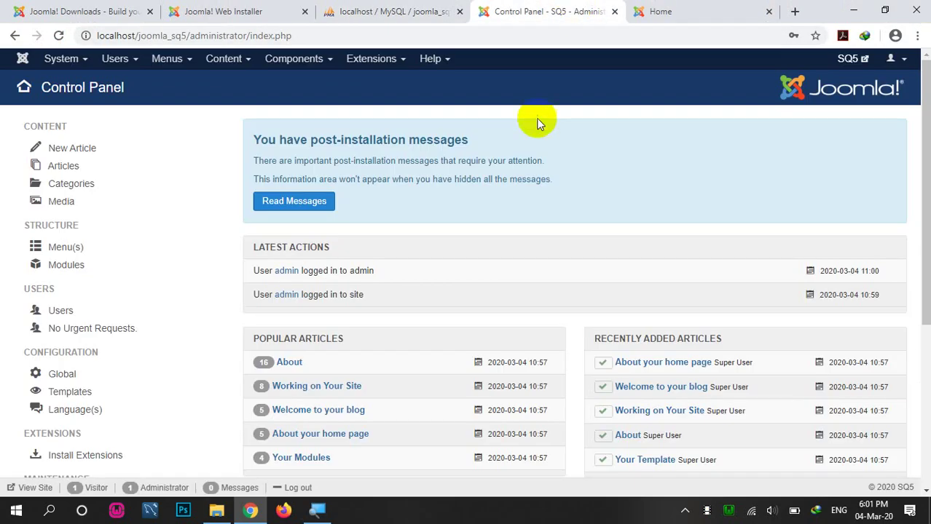